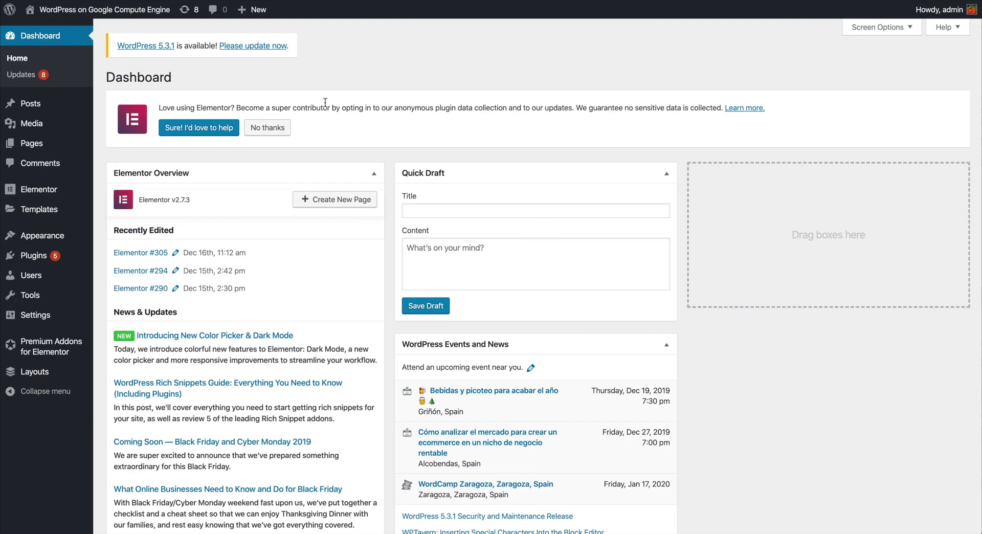
# Step: Create a new page from the WordPress dashboard and open it in the Elementor editor
pyautogui.moveTo(32, 143)
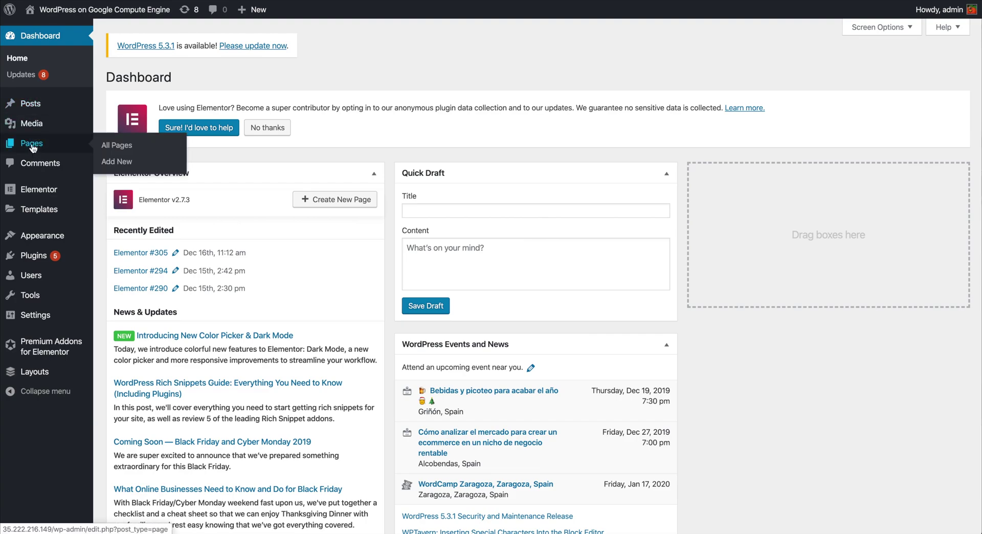
pyautogui.click(130, 163)
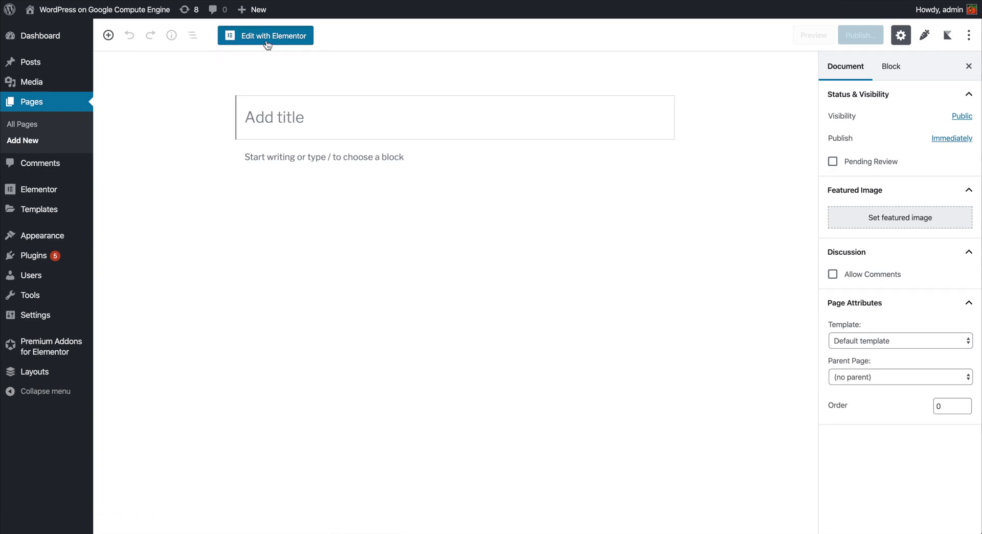
pyautogui.click(266, 36)
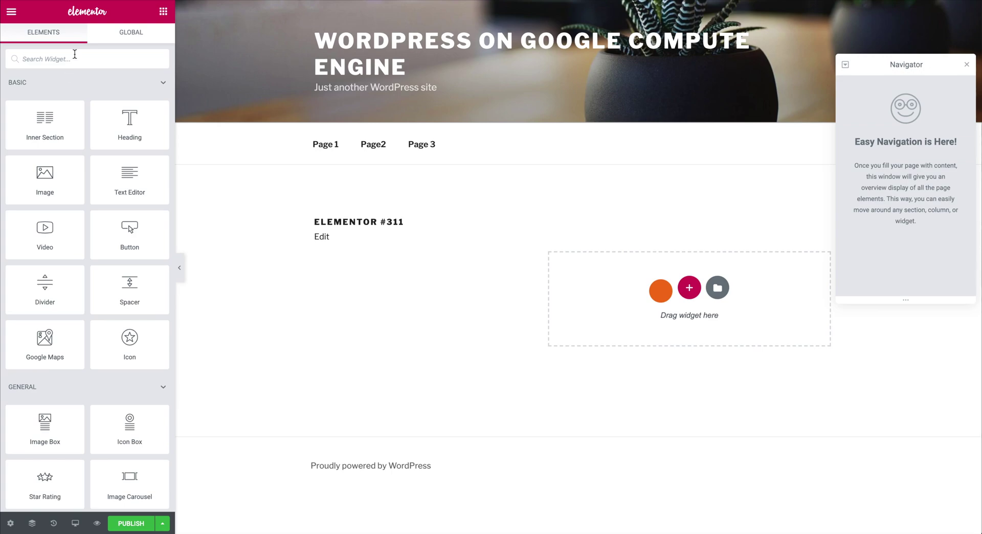
pyautogui.write('text')
pyautogui.hotkey('ctrl', 'a')
pyautogui.press('BackSpace')
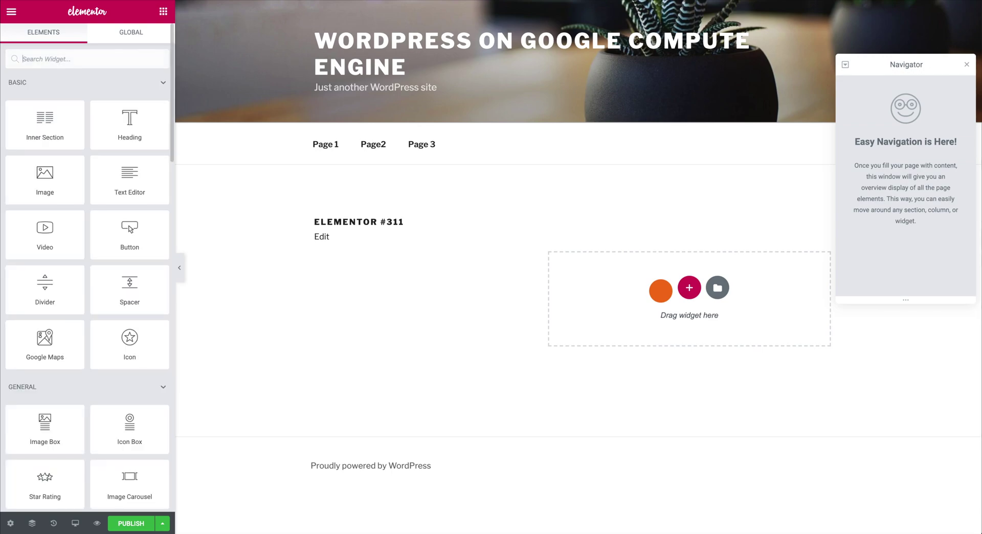
pyautogui.click(86, 84)
pyautogui.click(86, 84)
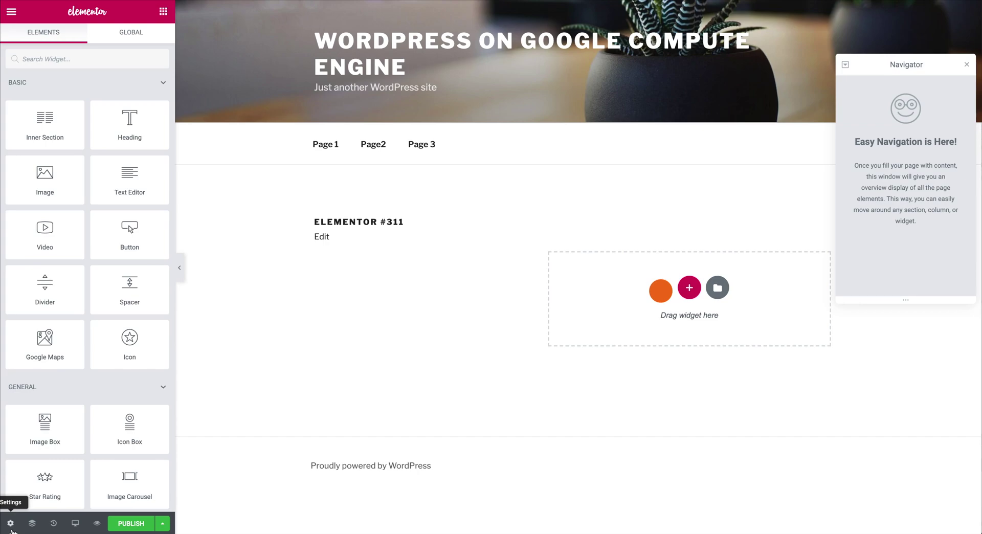
# Step: Enable FullPage in the page settings
pyautogui.click(10, 523)
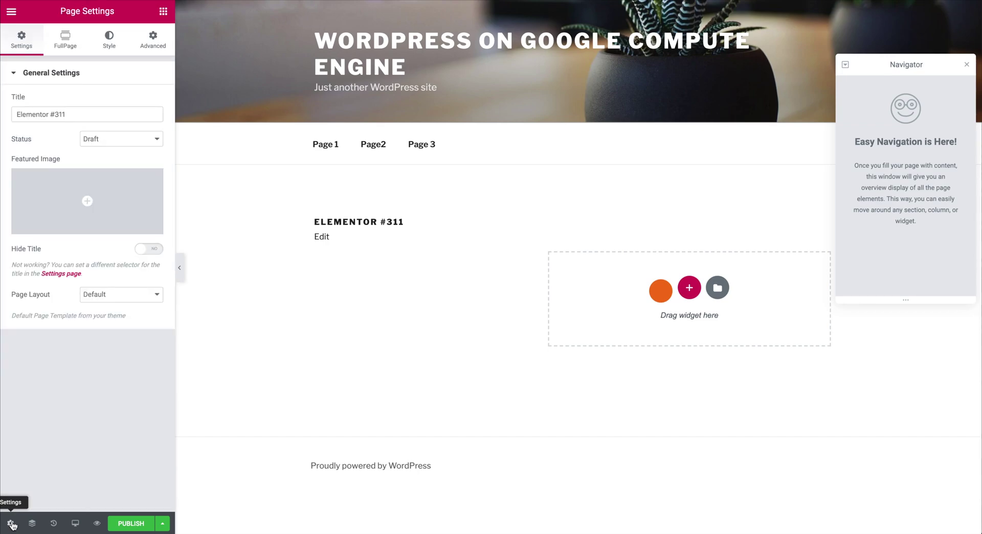
pyautogui.click(70, 41)
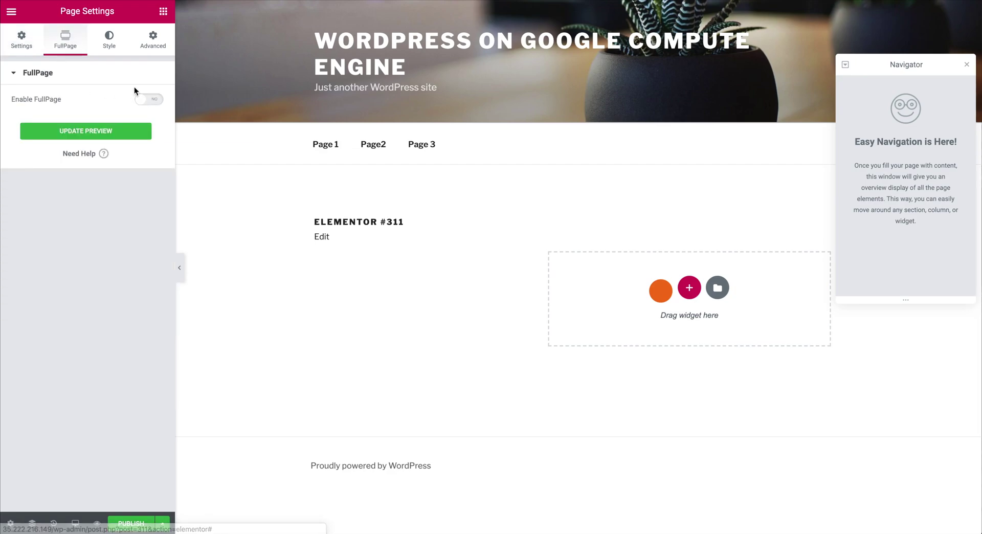
pyautogui.click(153, 101)
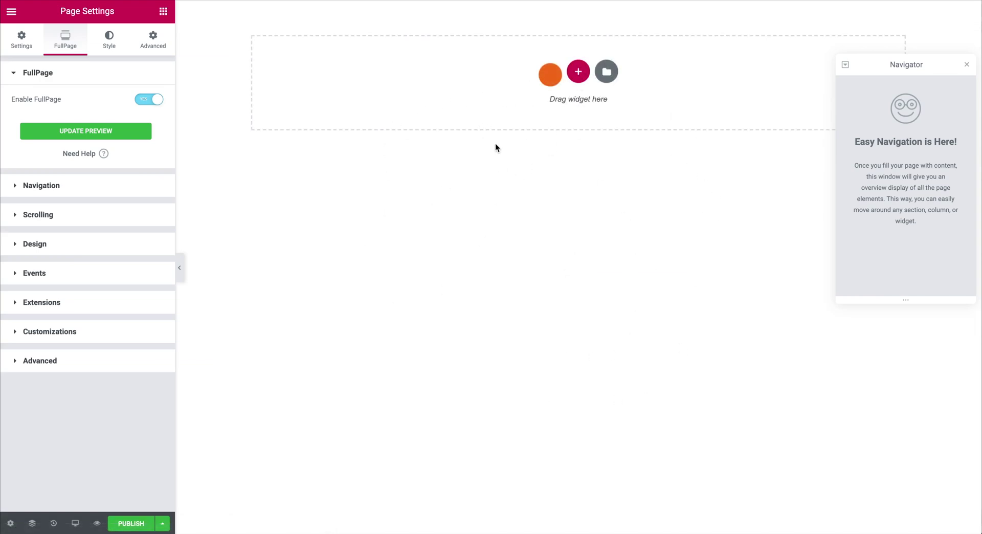
# Step: Add a single-column section to the empty page and place a Heading widget in it
pyautogui.click(579, 72)
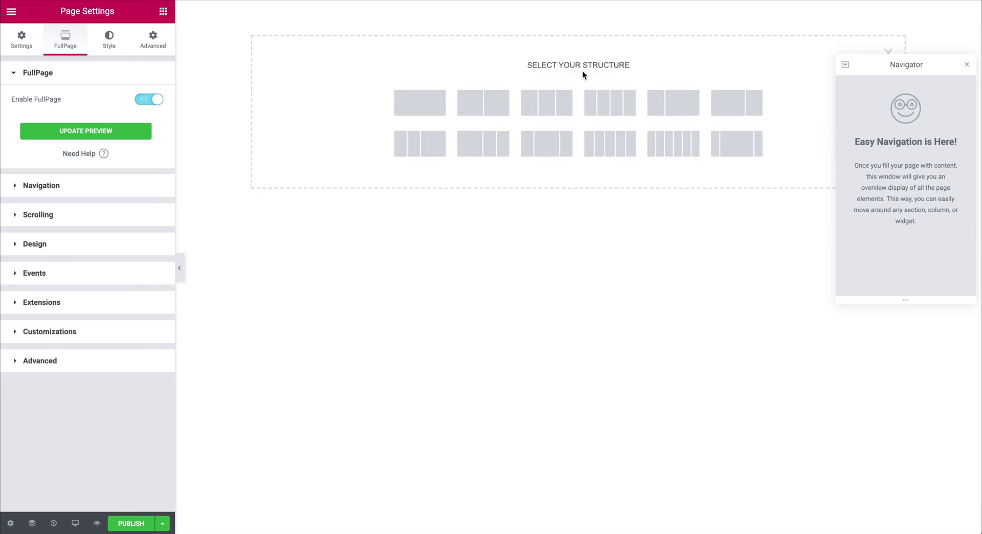
pyautogui.click(431, 106)
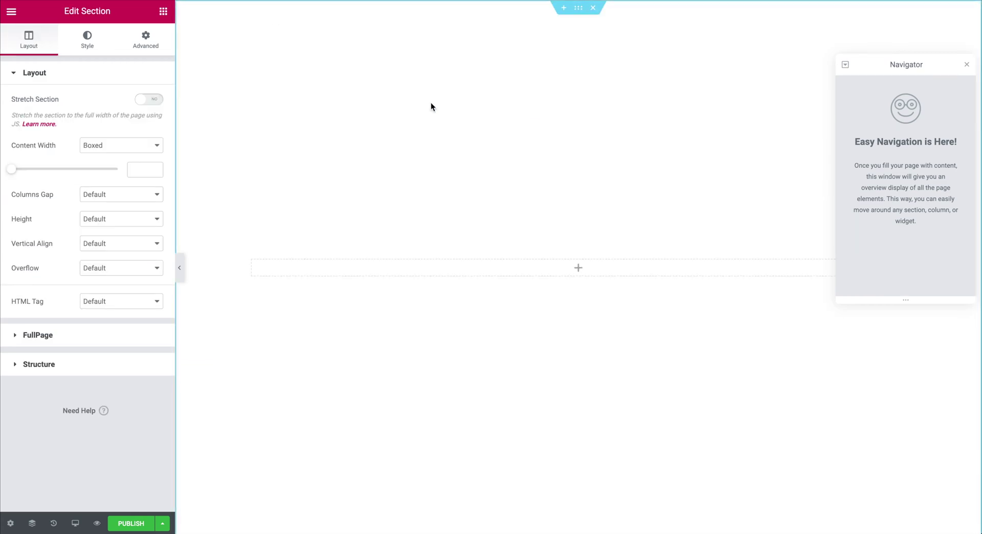
pyautogui.click(595, 266)
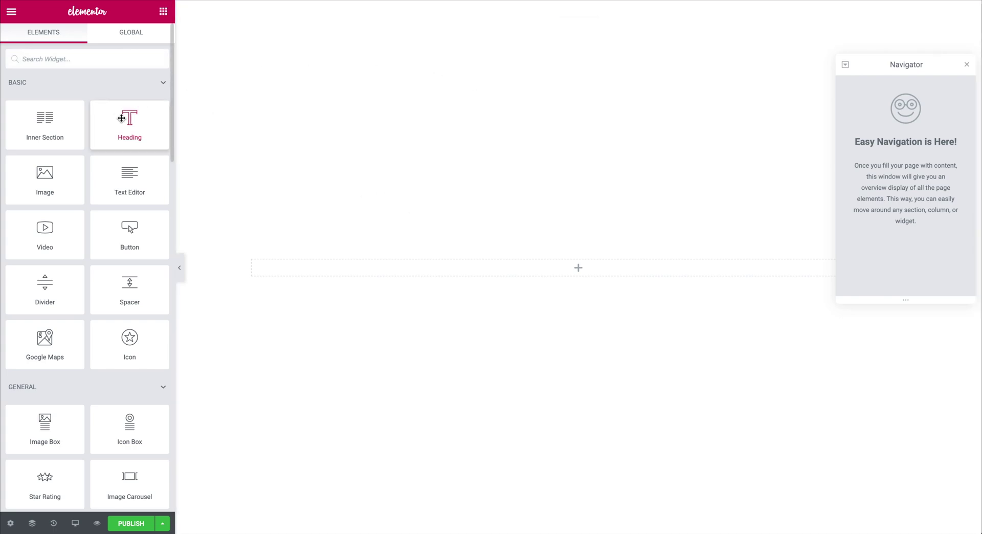
pyautogui.moveTo(121, 118); pyautogui.dragTo(566, 272)
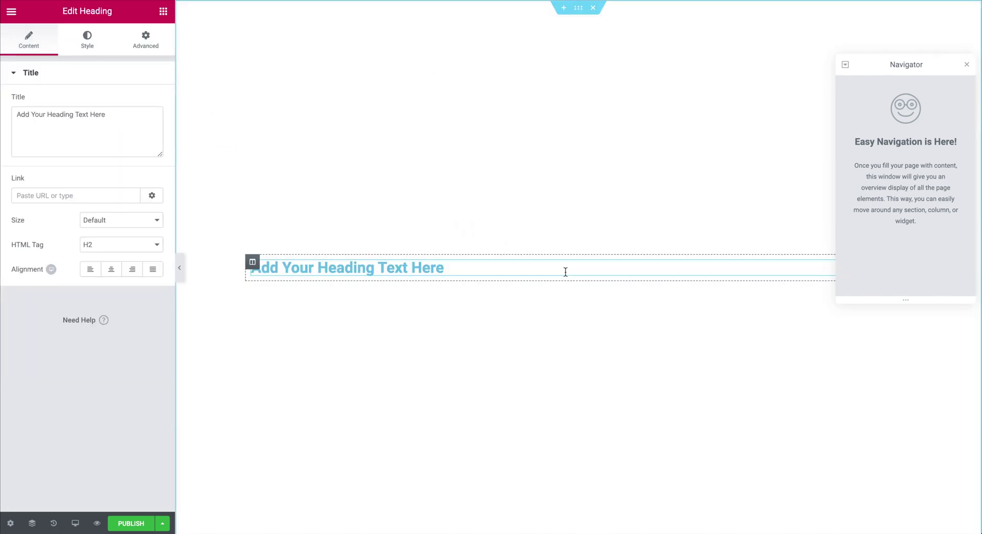
# Step: Set the heading text to "fullPage", center it, and give it the H1 tag
pyautogui.tripleClick(464, 271)
pyautogui.write('fullPage')
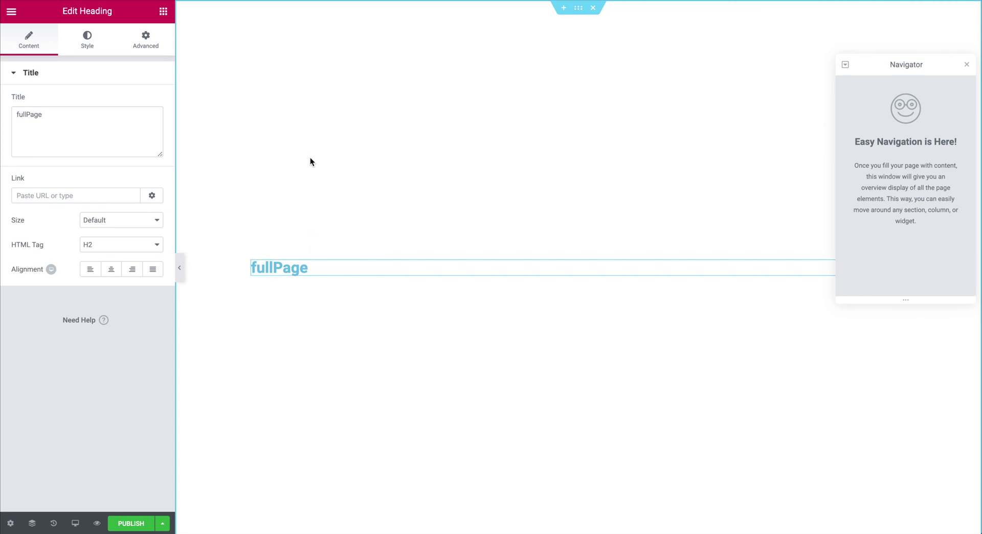
pyautogui.click(111, 269)
pyautogui.click(116, 244)
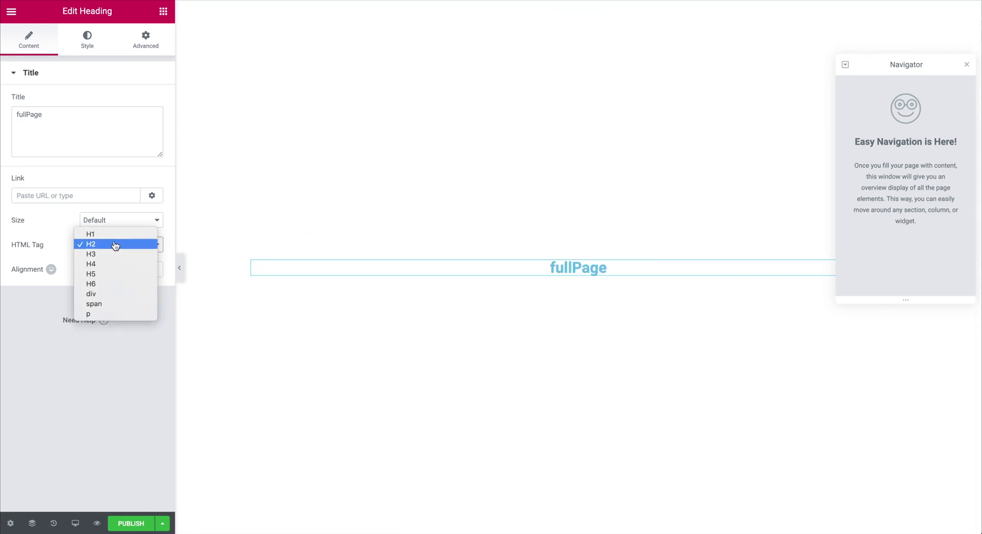
pyautogui.click(113, 234)
pyautogui.click(85, 38)
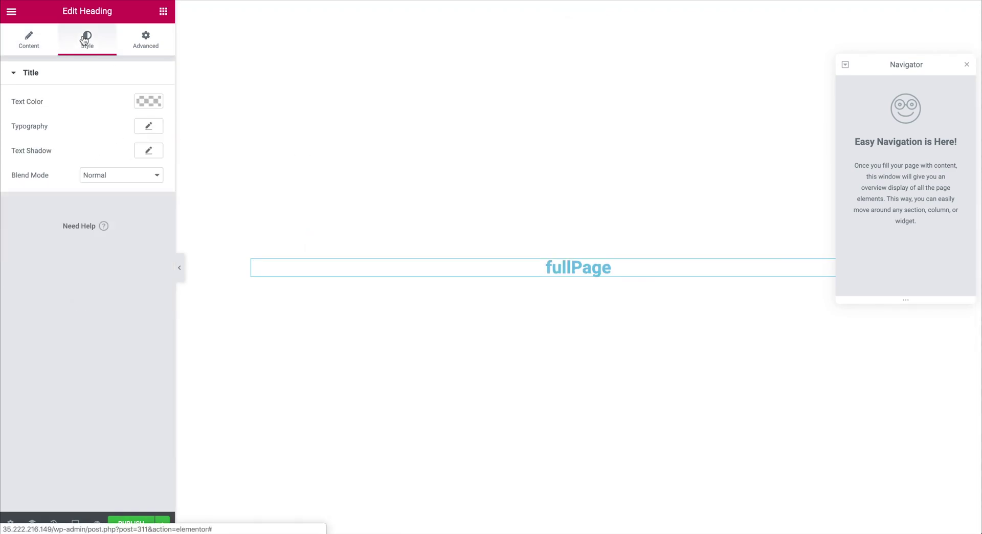
# Step: Give the section a classic background in a fully saturated blue, starting from the light blue #6ec1e4 swatch
pyautogui.click(578, 8)
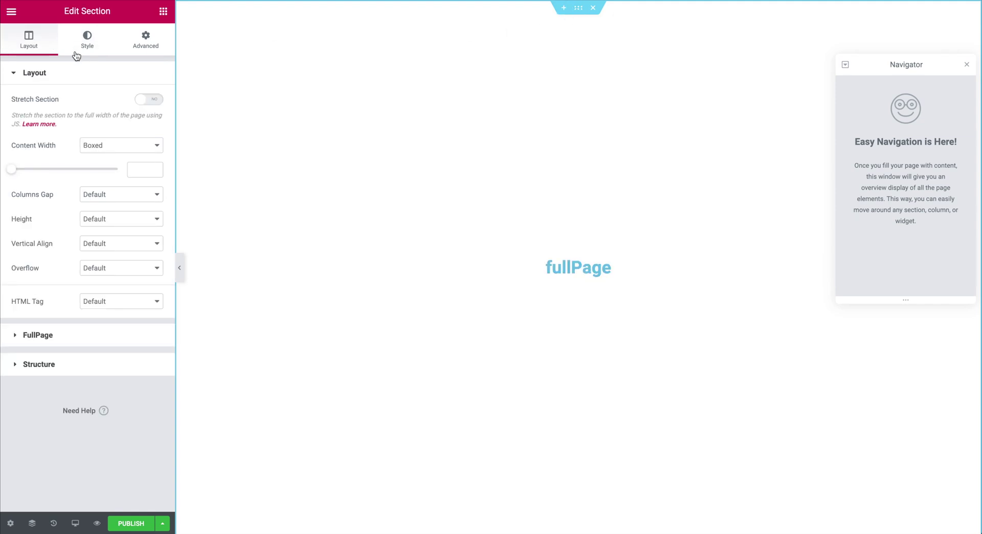
pyautogui.click(85, 41)
pyautogui.click(90, 127)
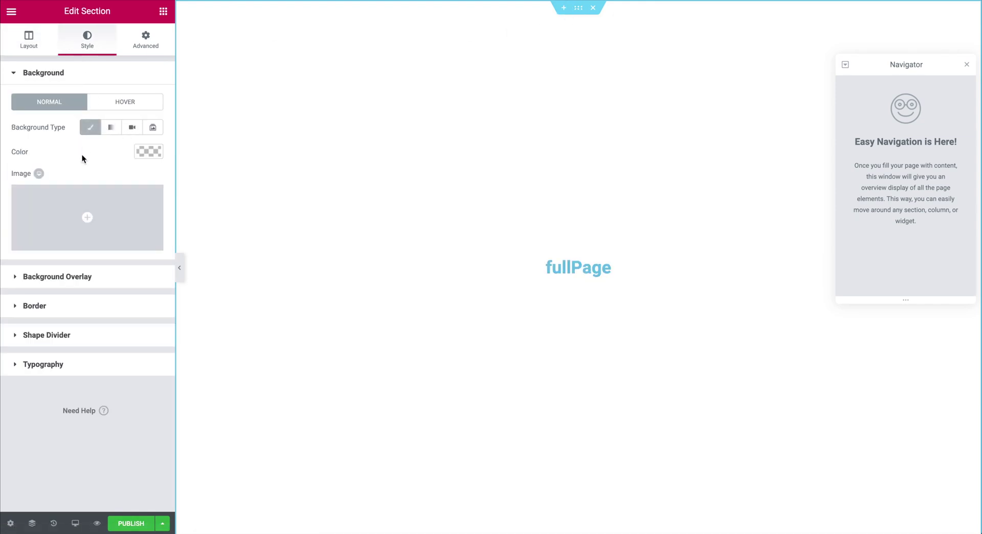
pyautogui.click(153, 149)
pyautogui.click(18, 289)
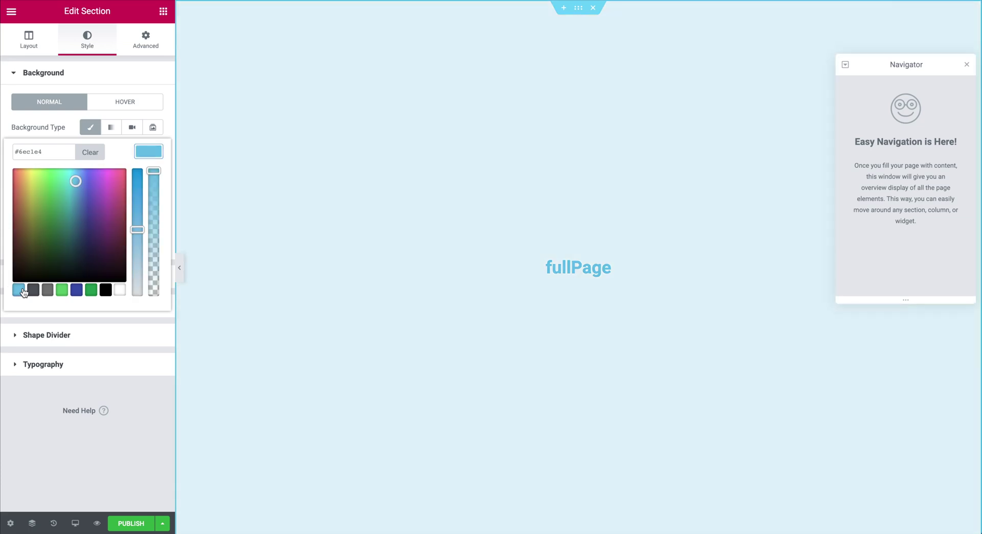
pyautogui.moveTo(131, 227); pyautogui.dragTo(136, 172)
pyautogui.click(145, 73)
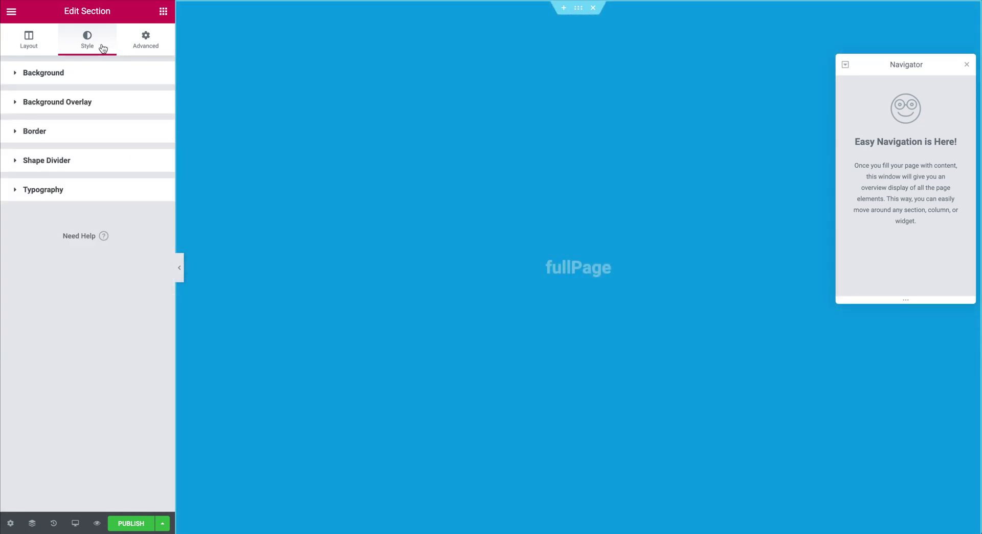
pyautogui.click(38, 49)
# Step: Set the fullPage heading's text color to white (#ffffff)
pyautogui.click(621, 264)
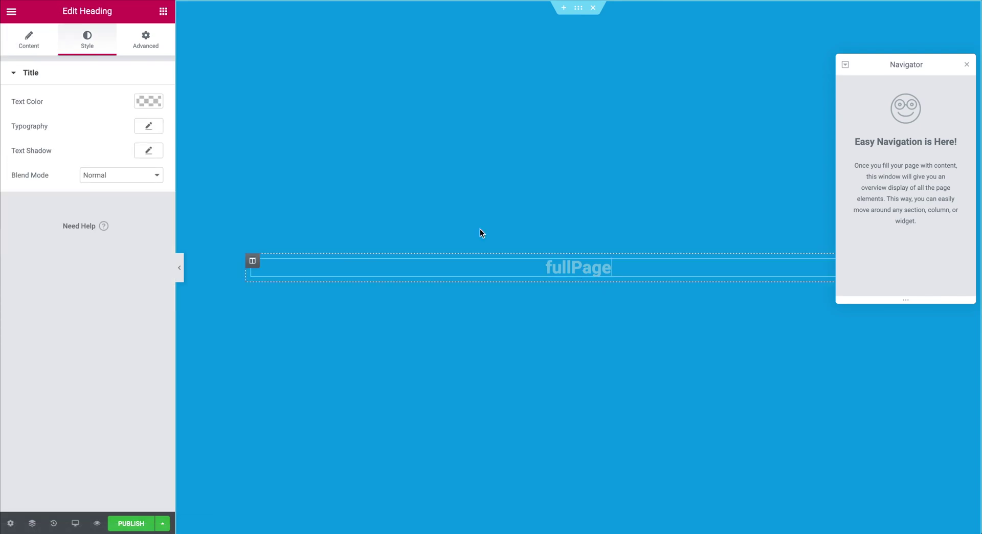
pyautogui.click(148, 101)
pyautogui.moveTo(30, 154); pyautogui.dragTo(11, 116)
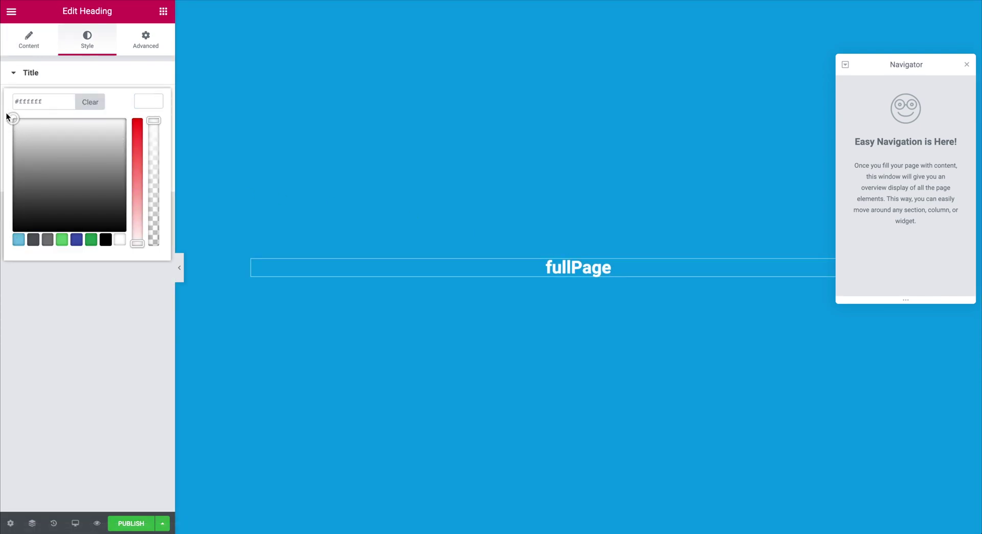
# Step: Enlarge the fullPage heading's typography size to roughly three times its default
pyautogui.doubleClick(570, 269)
pyautogui.click(44, 45)
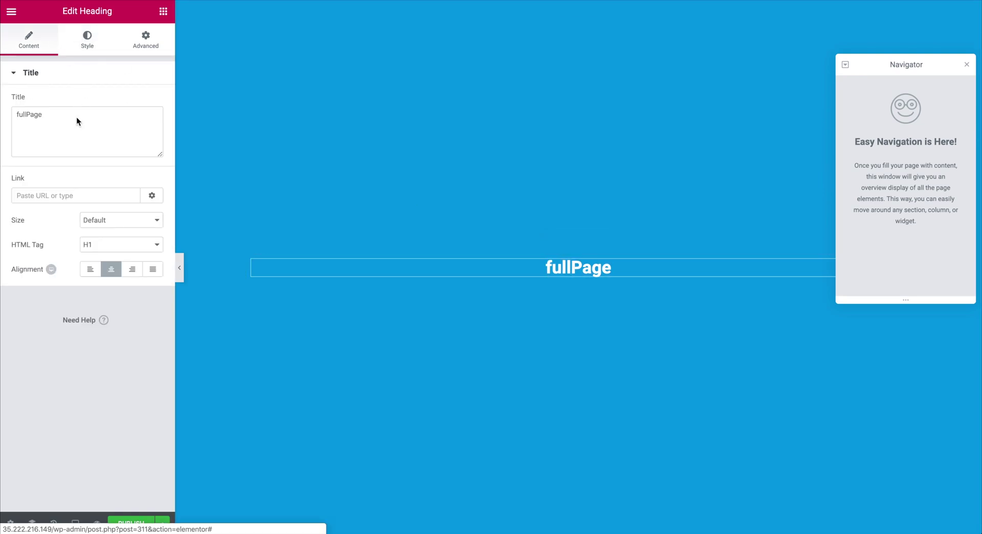
pyautogui.click(85, 47)
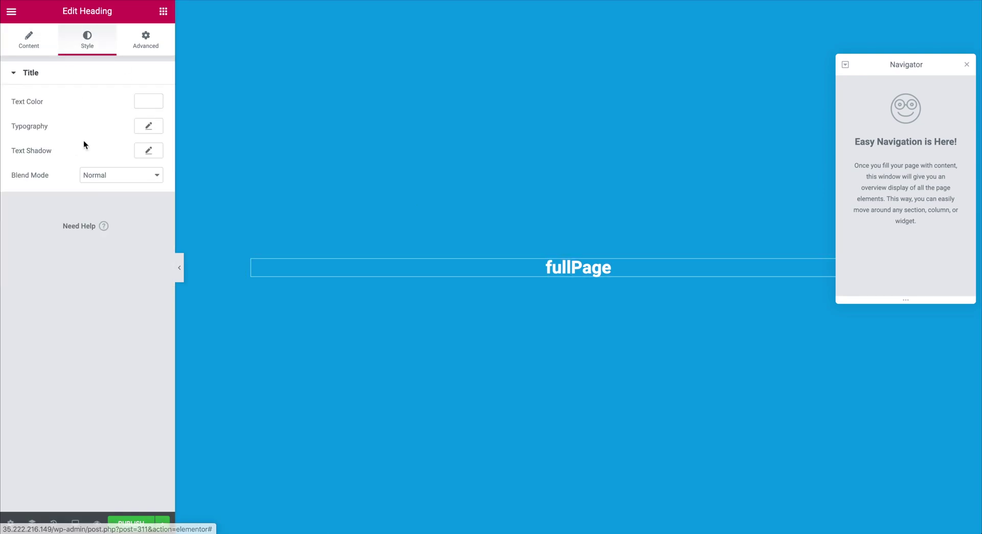
pyautogui.click(149, 125)
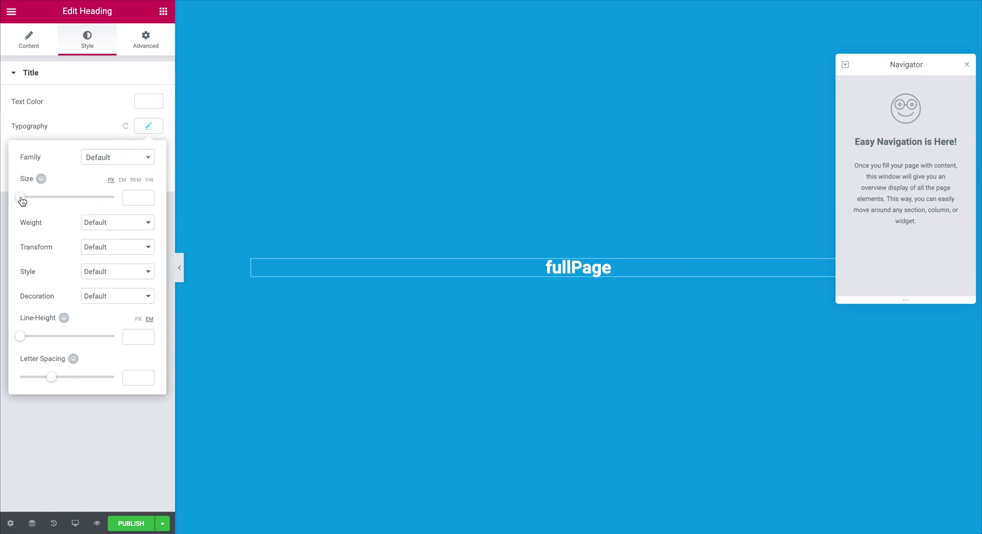
pyautogui.moveTo(21, 201); pyautogui.dragTo(61, 201)
pyautogui.click(334, 167)
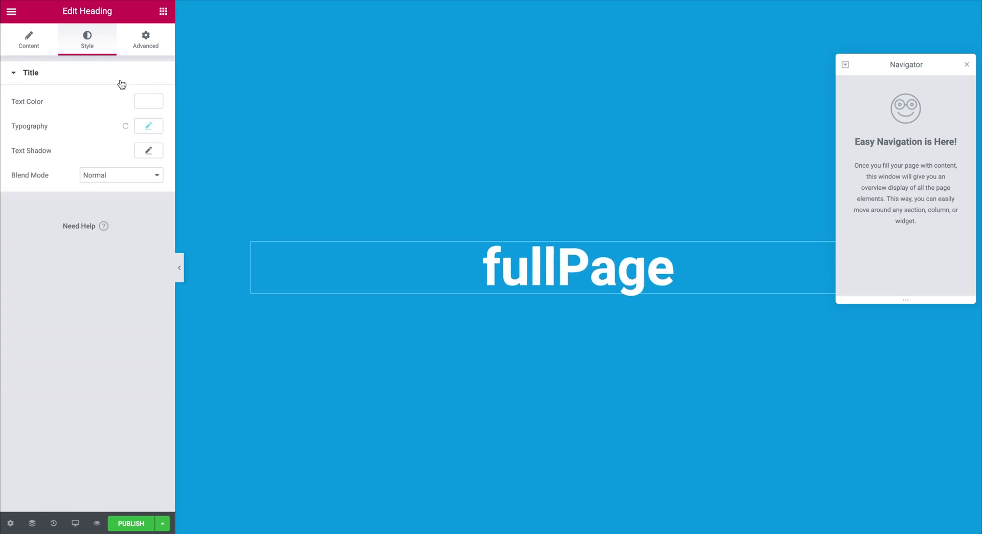
# Step: Move the Navigator slightly inward, publish the page, and reload the editor
pyautogui.scroll(-3, 473, 194)
pyautogui.scroll(3, 473, 194)
pyautogui.moveTo(923, 64); pyautogui.dragTo(905, 72)
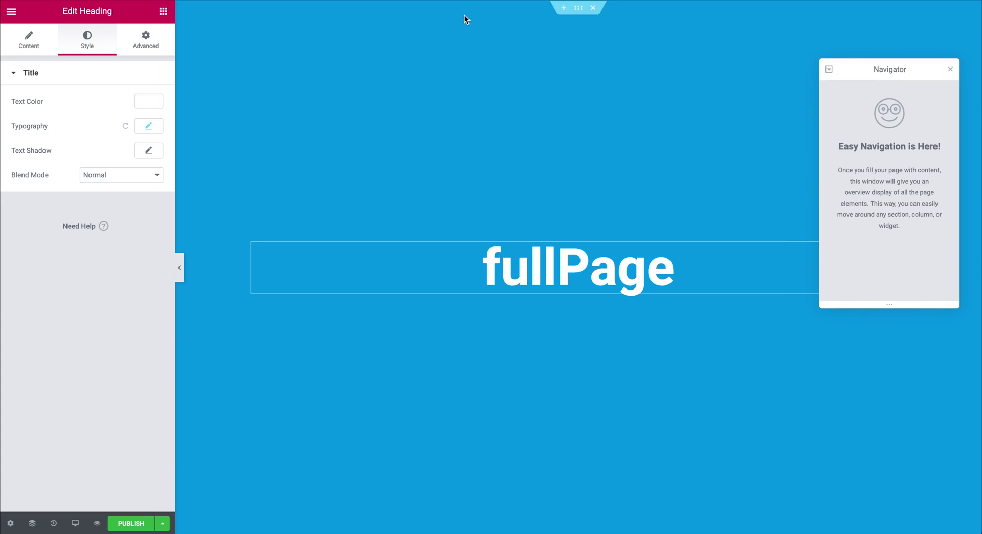
pyautogui.click(145, 524)
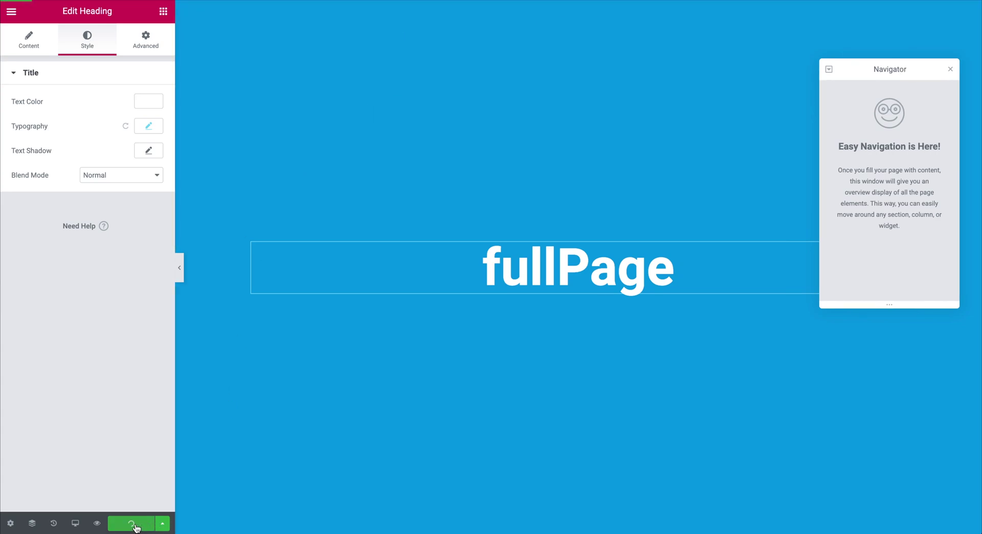
pyautogui.hotkey('ctrl', 'r')
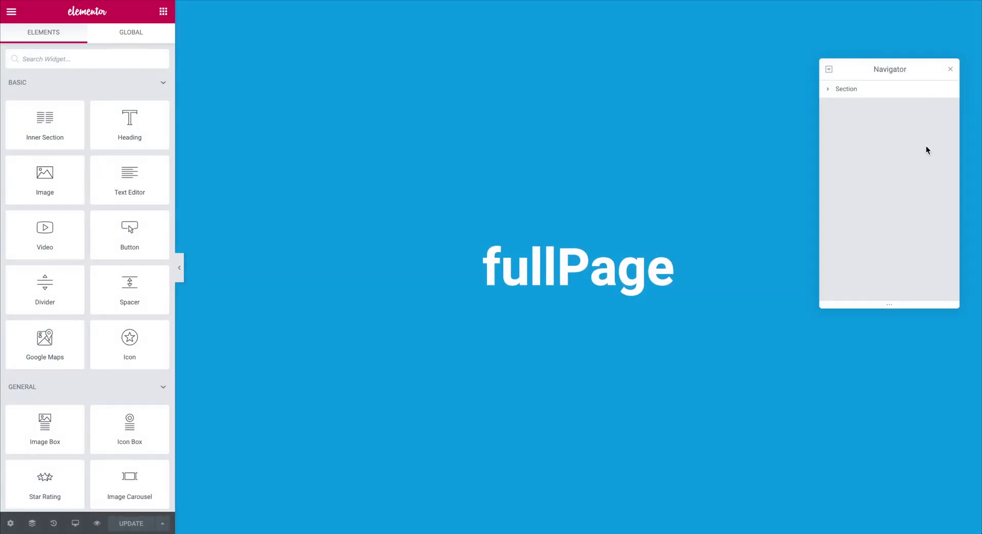
# Step: Expand the section and its column in the Navigator to examine the page structure, and select the section
pyautogui.click(831, 88)
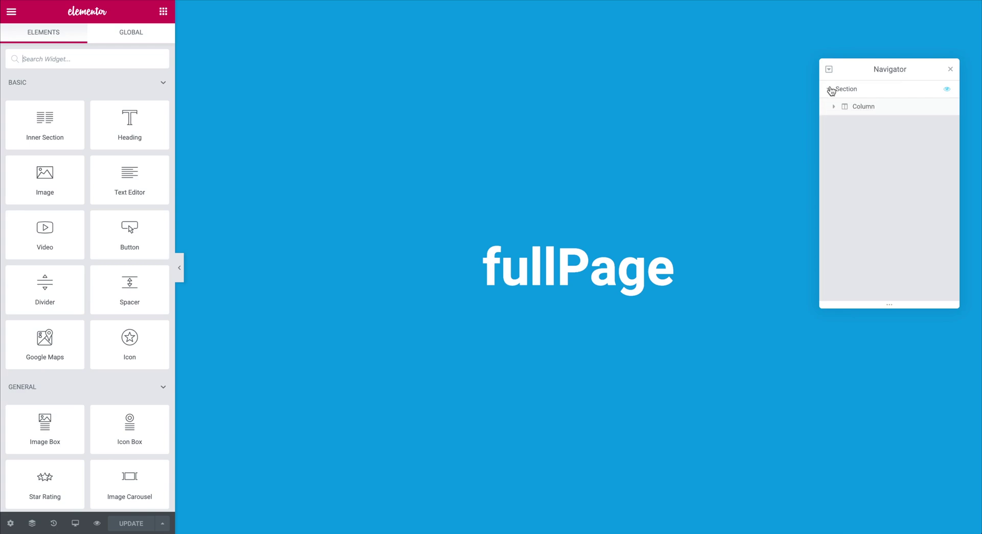
pyautogui.click(837, 111)
pyautogui.click(834, 107)
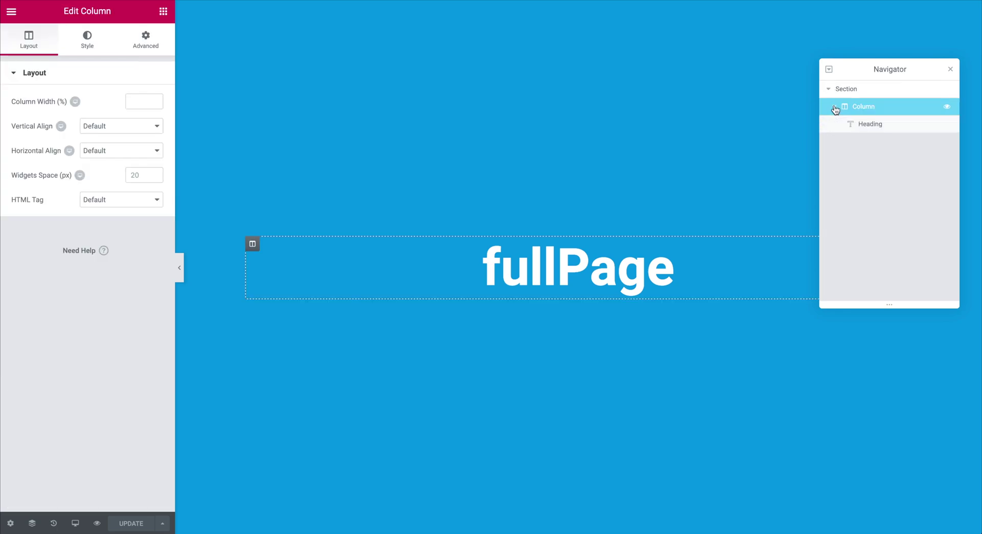
pyautogui.click(831, 91)
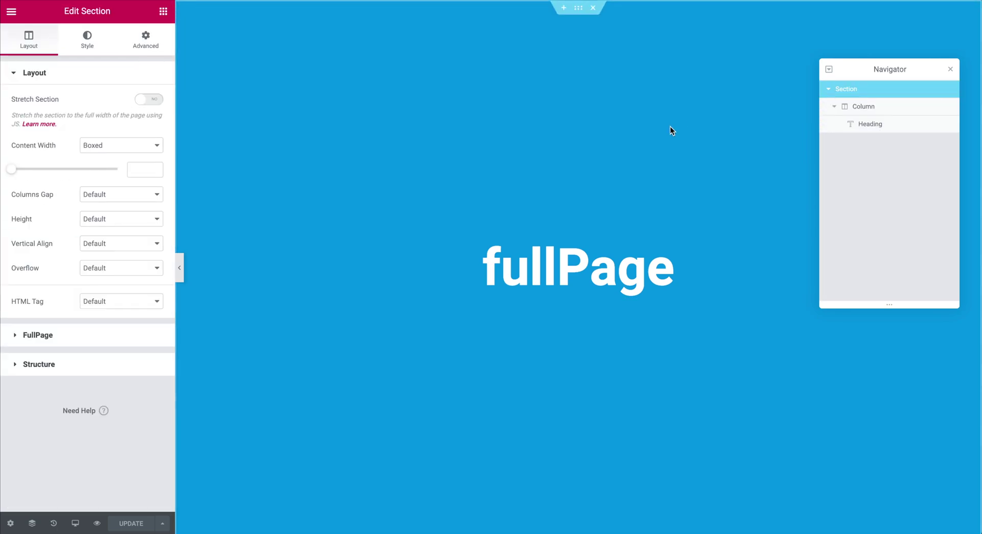
# Step: Add a second single-column section below the blue one and expand it in the Navigator
pyautogui.scroll(-3, 524, 194)
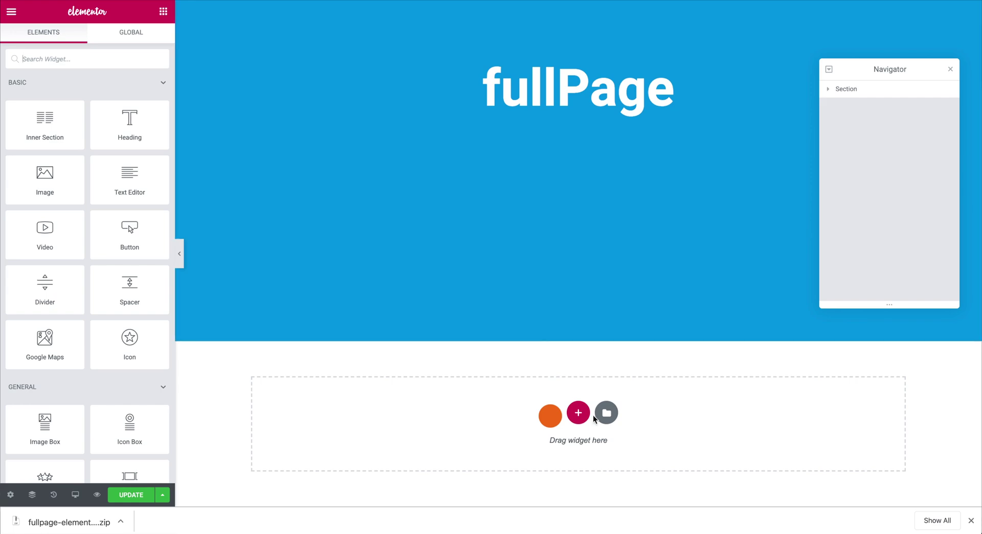
pyautogui.click(578, 413)
pyautogui.scroll(-1, 523, 387)
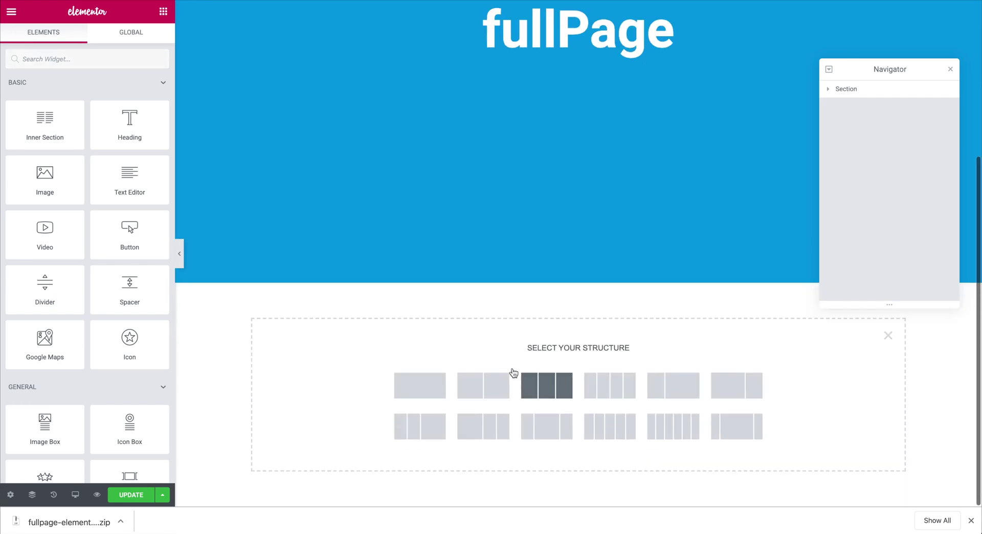
pyautogui.click(437, 383)
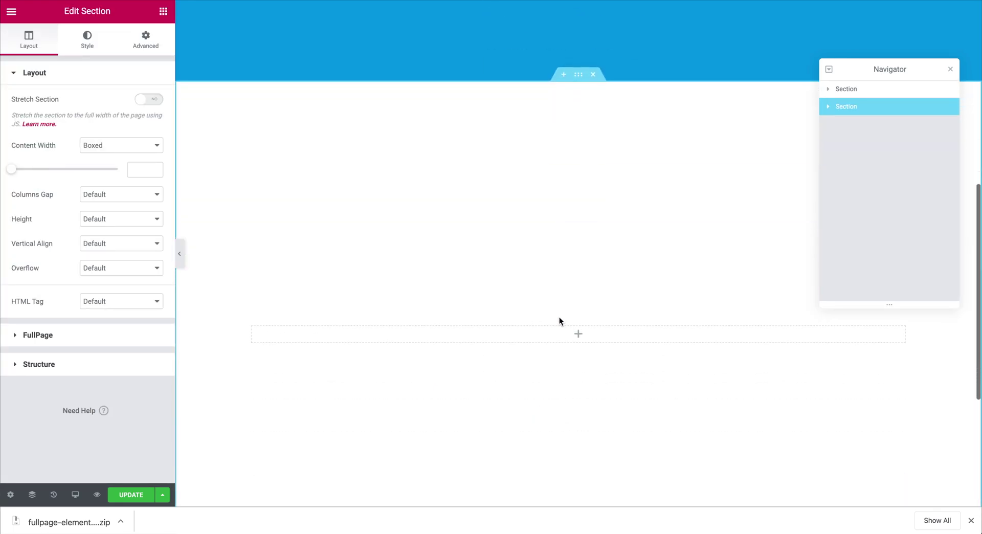
pyautogui.click(828, 107)
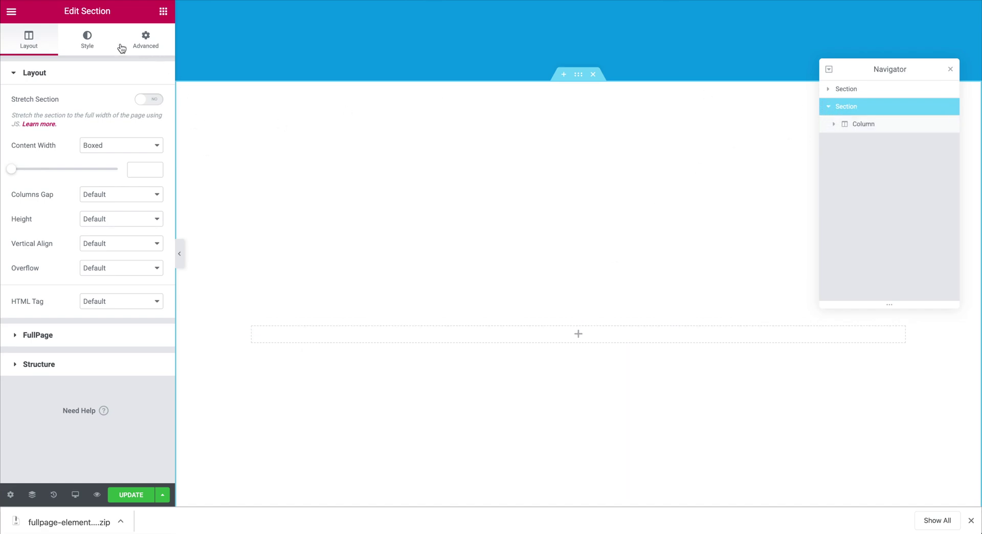
# Step: Place an inner section inside the second section and delete the second of its two columns
pyautogui.click(578, 335)
pyautogui.moveTo(68, 137); pyautogui.dragTo(590, 337)
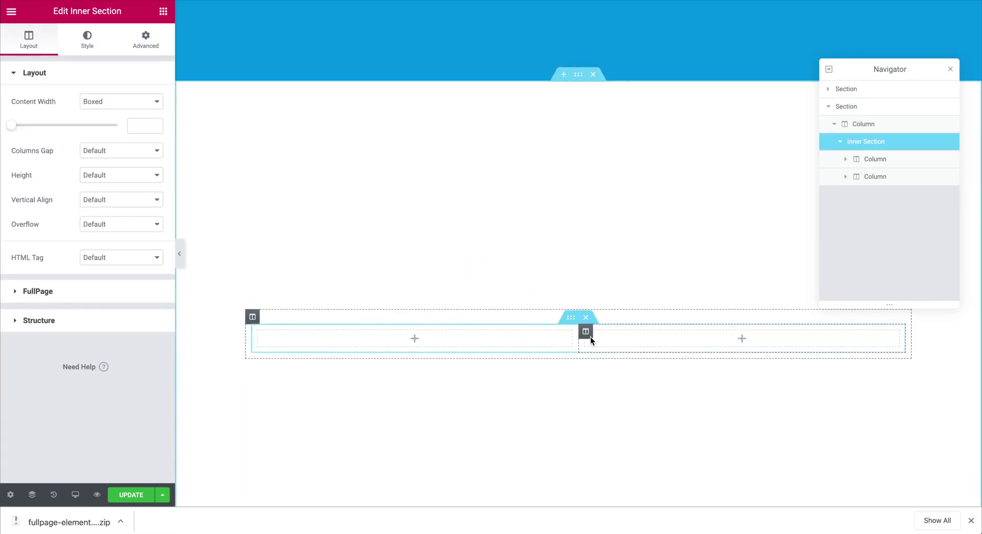
pyautogui.rightClick(873, 177)
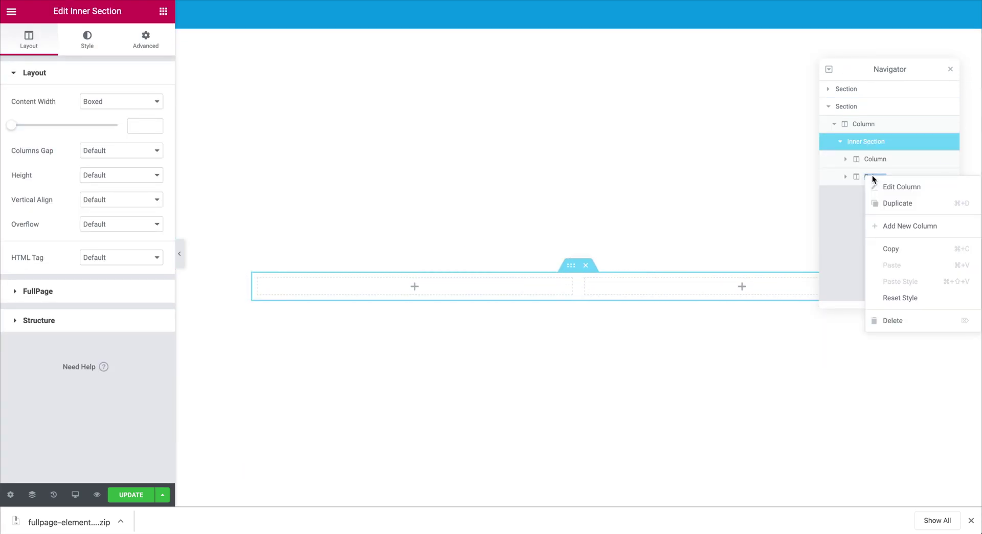
pyautogui.click(857, 176)
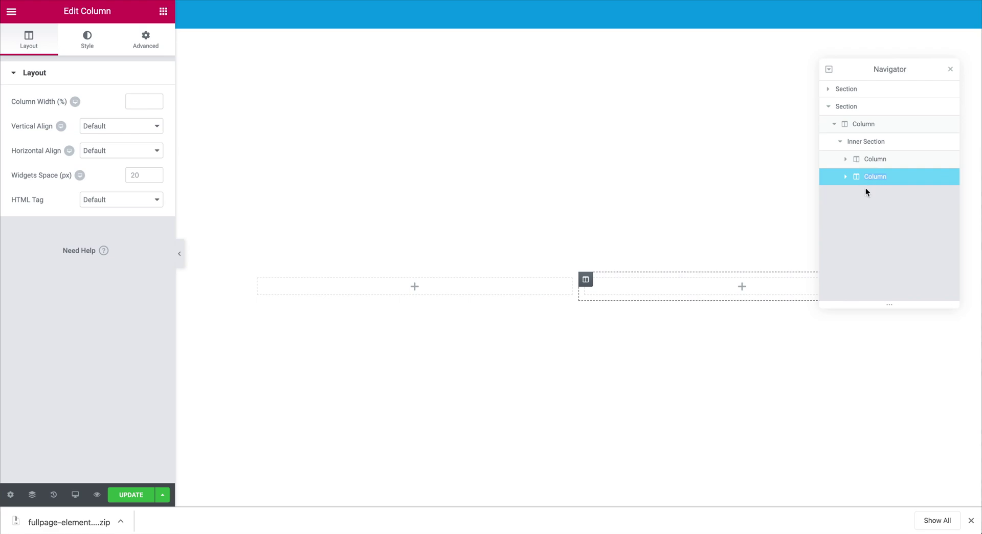
pyautogui.rightClick(878, 180)
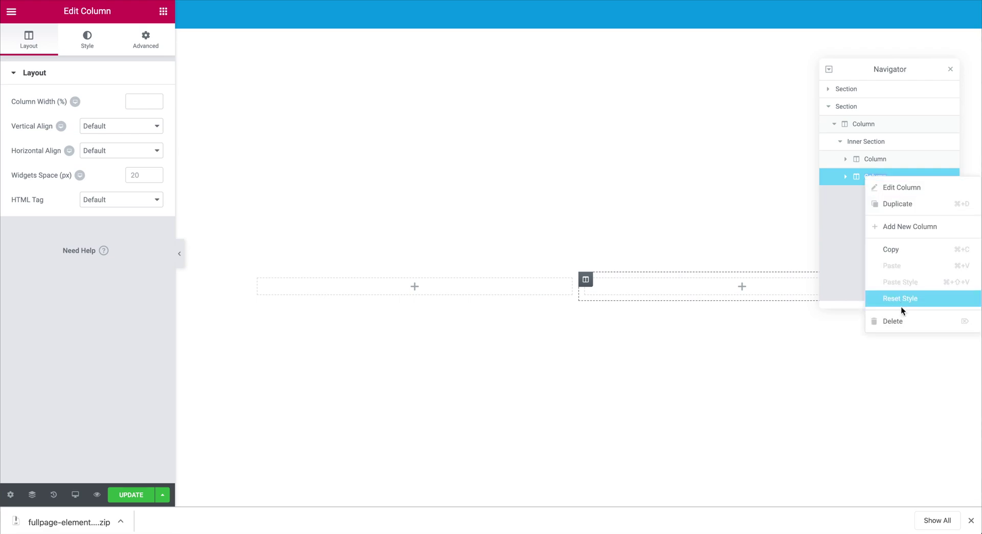
pyautogui.click(890, 322)
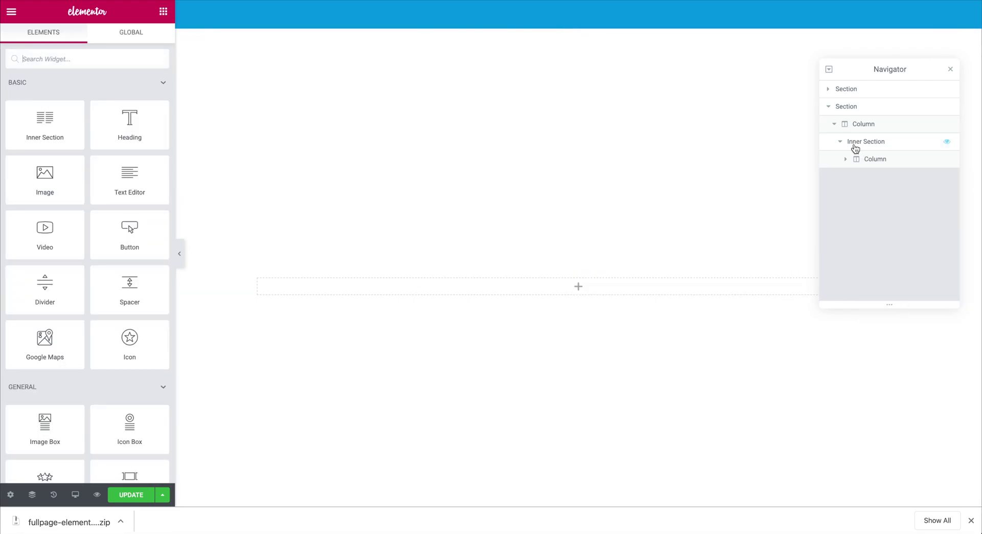
pyautogui.click(846, 159)
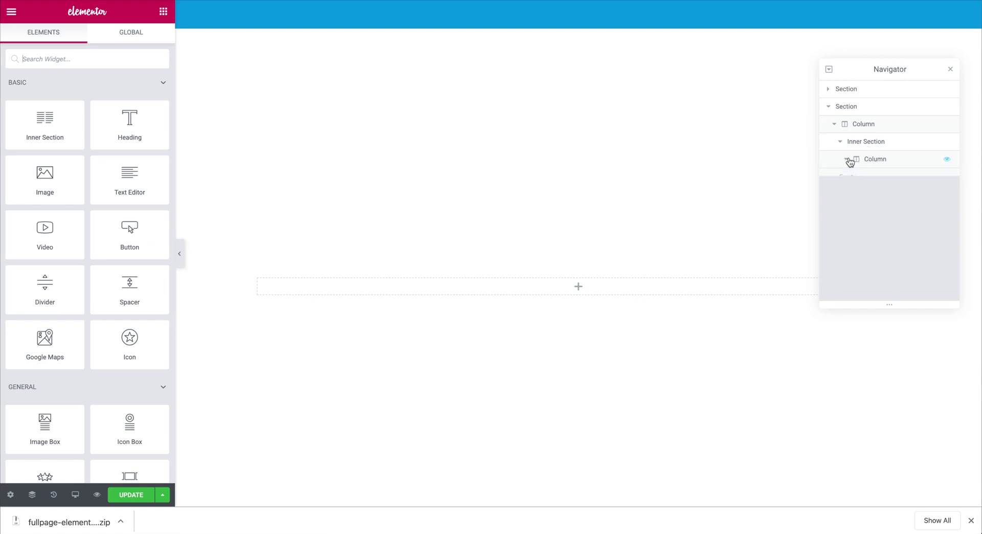
pyautogui.click(849, 160)
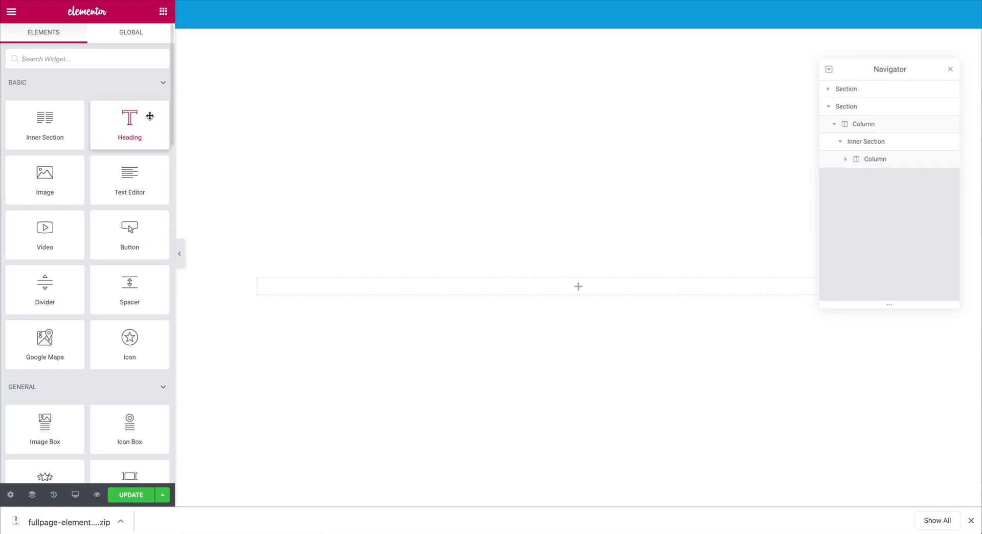
# Step: Add a centred heading reading "Section 2.1" with HTML tag H1 to the inner section's remaining column
pyautogui.moveTo(149, 116); pyautogui.dragTo(572, 291)
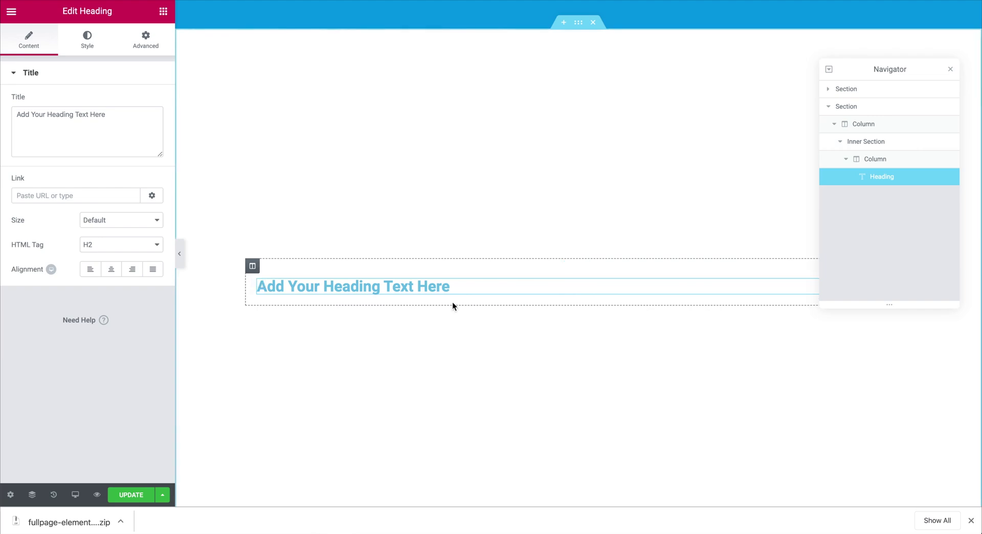
pyautogui.click(451, 289)
pyautogui.hotkey('ctrl', 'a')
pyautogui.write('Section 2.')
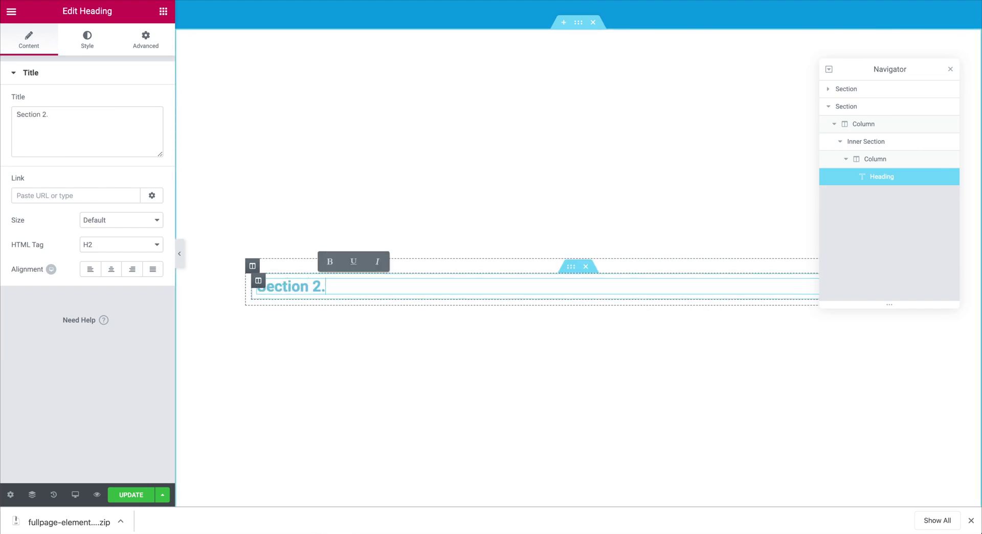
pyautogui.click(112, 268)
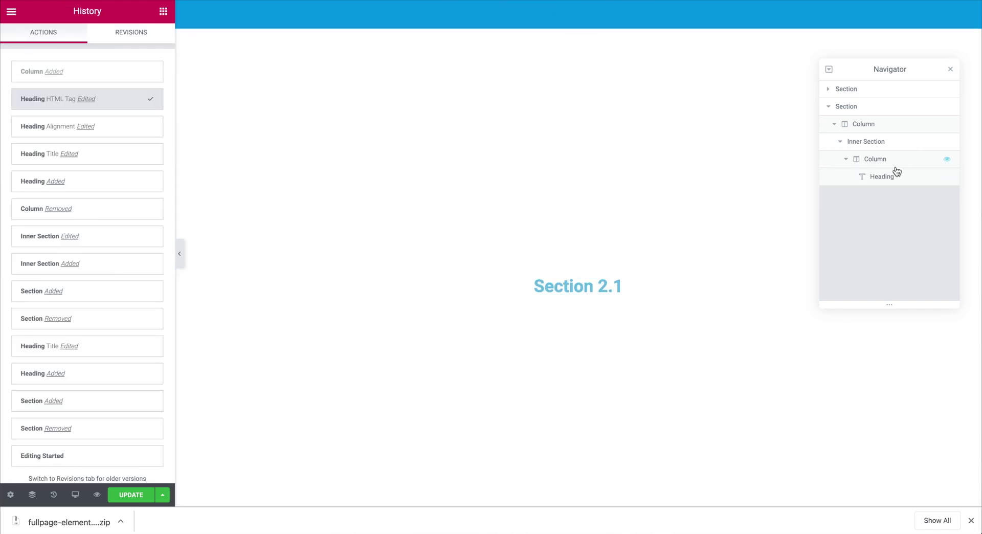
# Step: Duplicate the inner section and change the copy's heading to "Section 2.2"
pyautogui.click(872, 141)
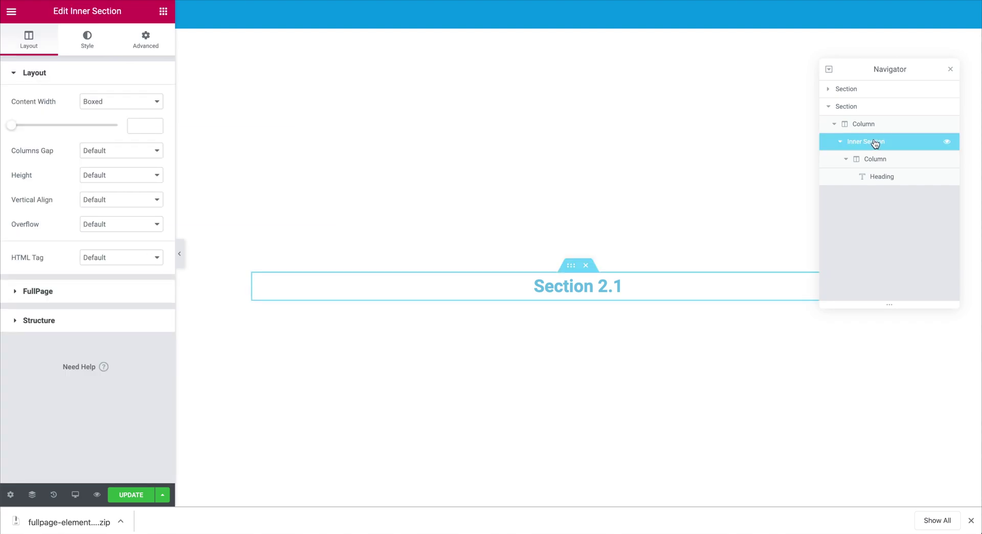
pyautogui.click(839, 142)
pyautogui.rightClick(869, 148)
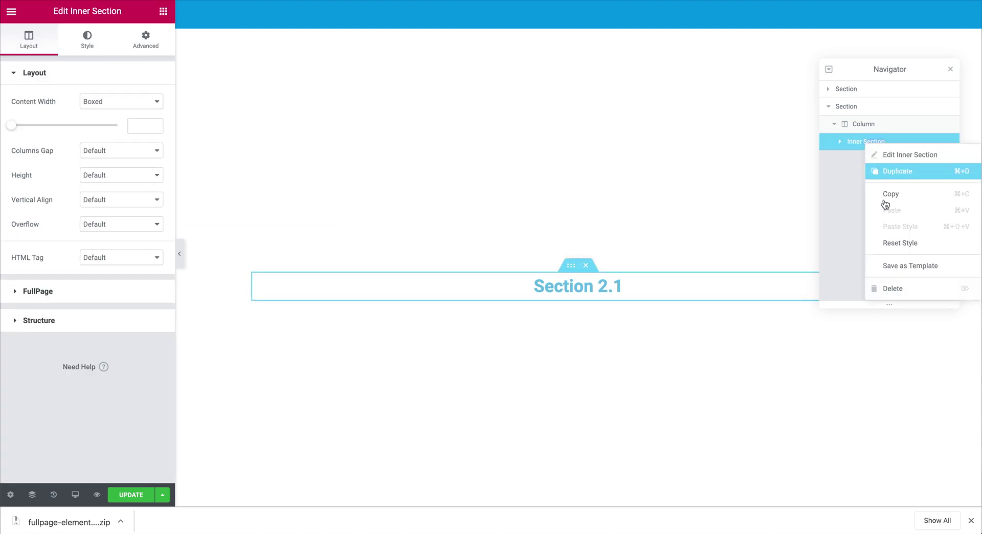
pyautogui.click(915, 169)
pyautogui.click(626, 300)
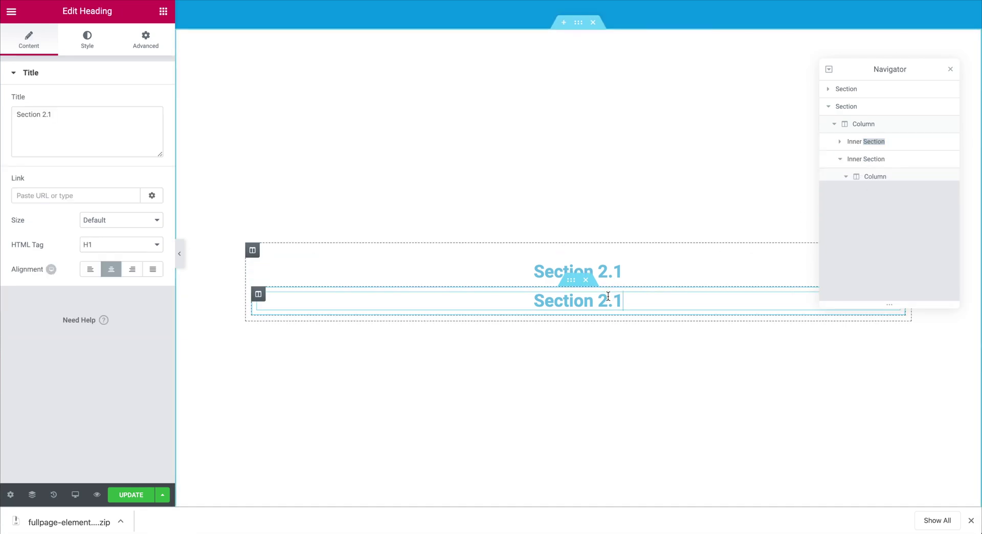
pyautogui.press('BackSpace')
pyautogui.write('2')
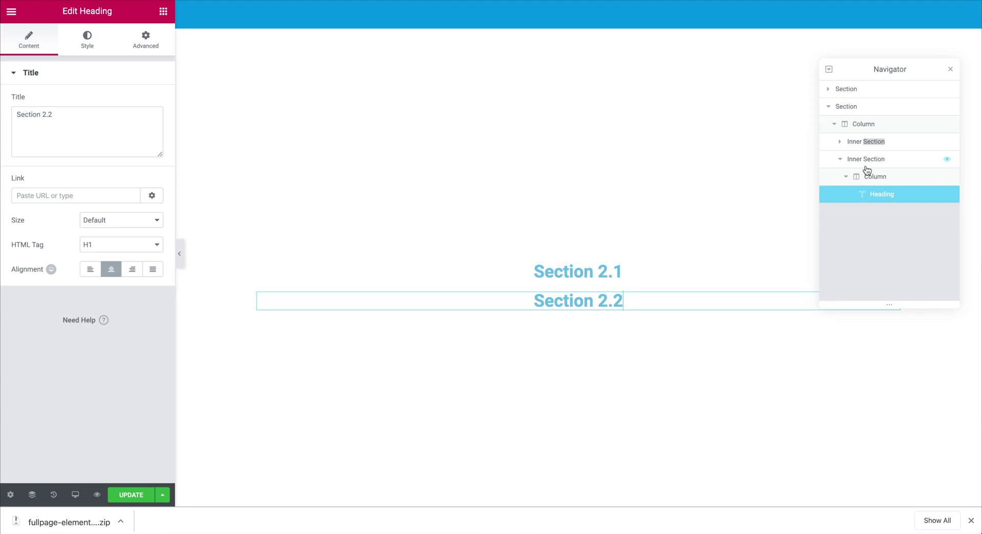
# Step: Enable horizontal slides in the second outer section's FullPage settings and check both slides in the editor
pyautogui.click(873, 144)
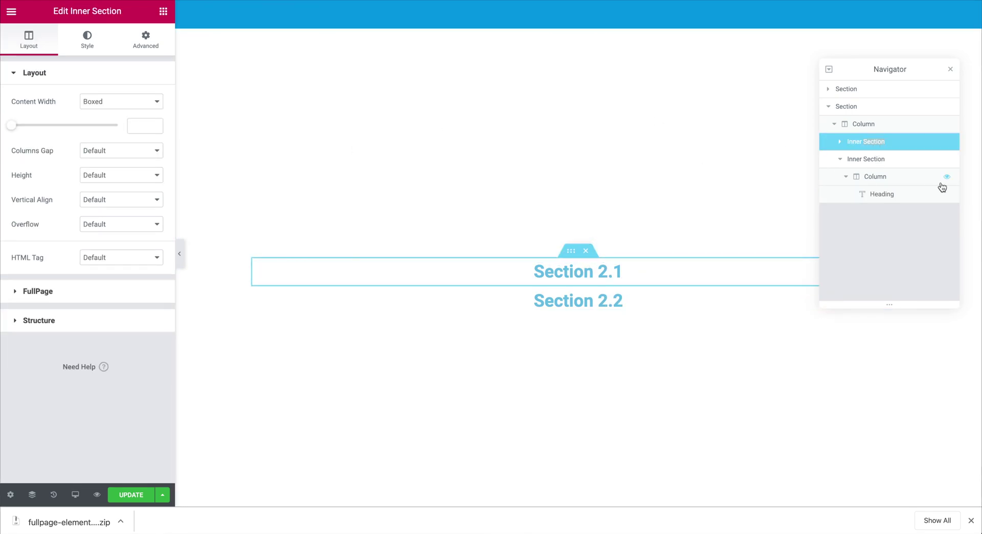
pyautogui.click(862, 108)
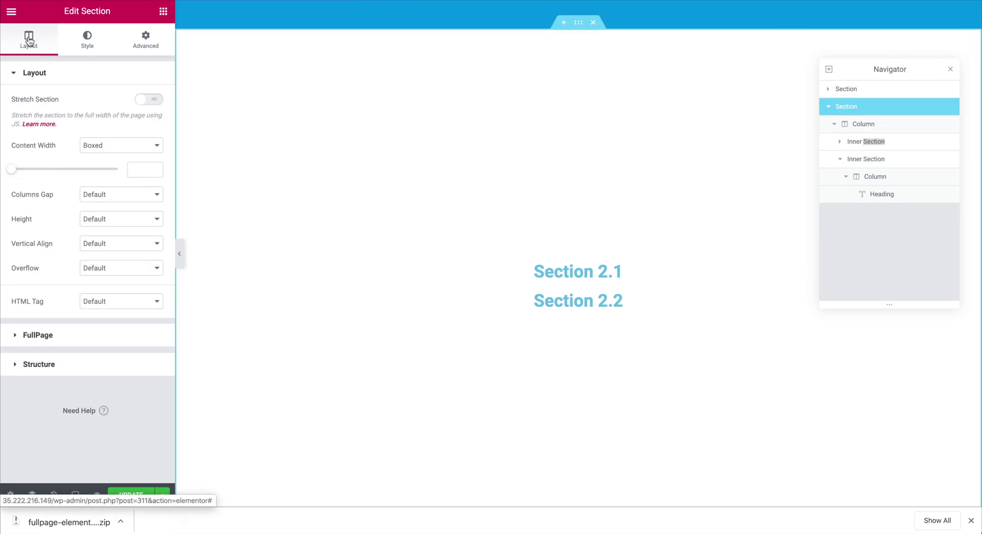
pyautogui.click(31, 338)
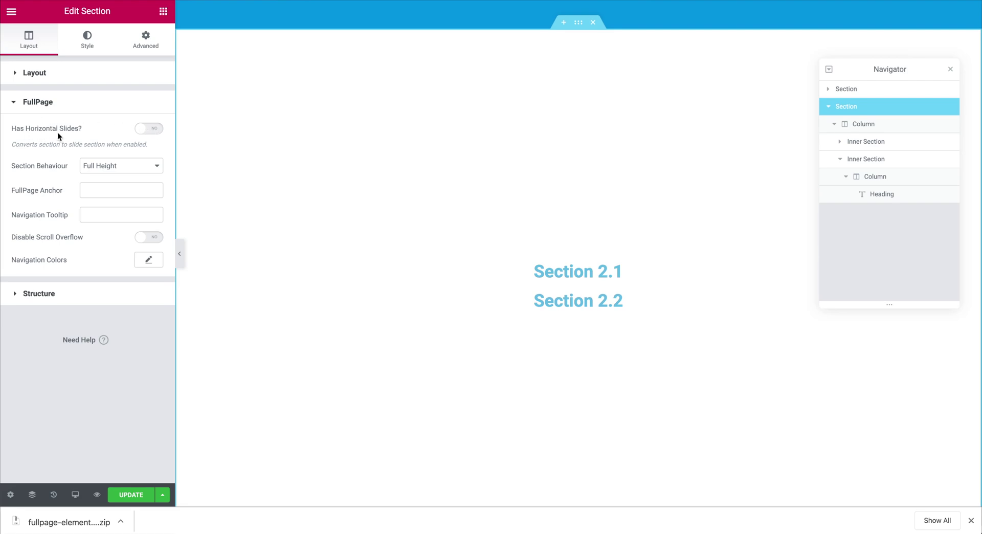
pyautogui.click(150, 132)
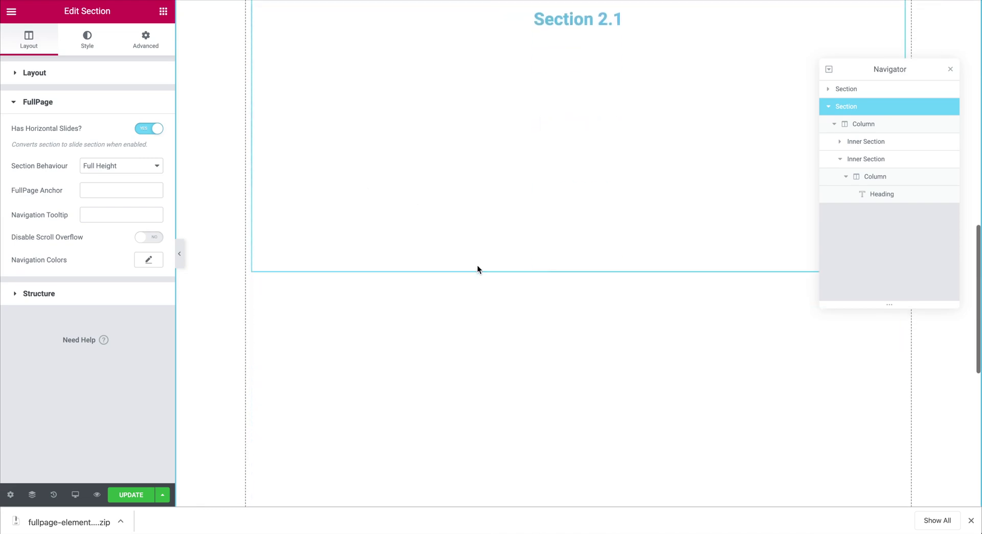
pyautogui.scroll(-5, 477, 265)
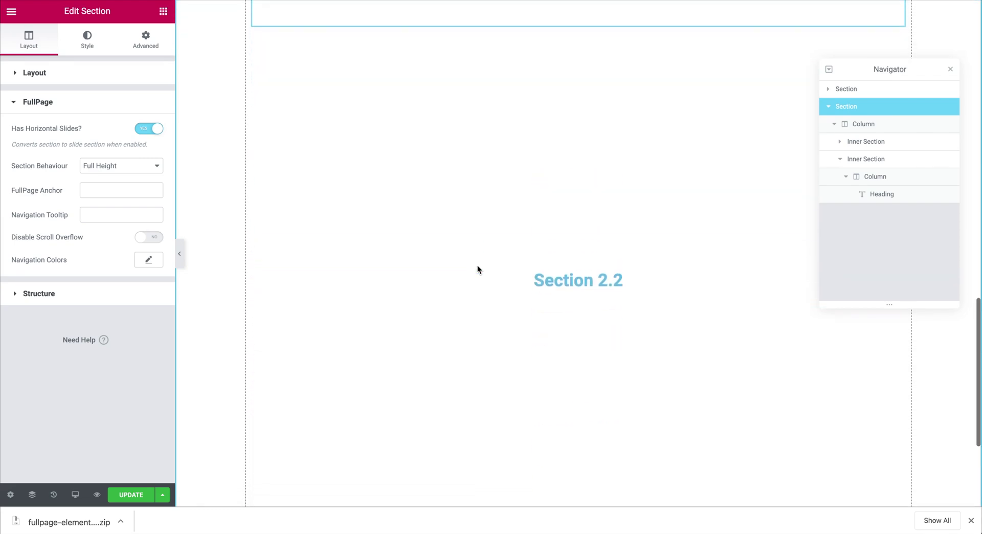
pyautogui.scroll(5, 477, 265)
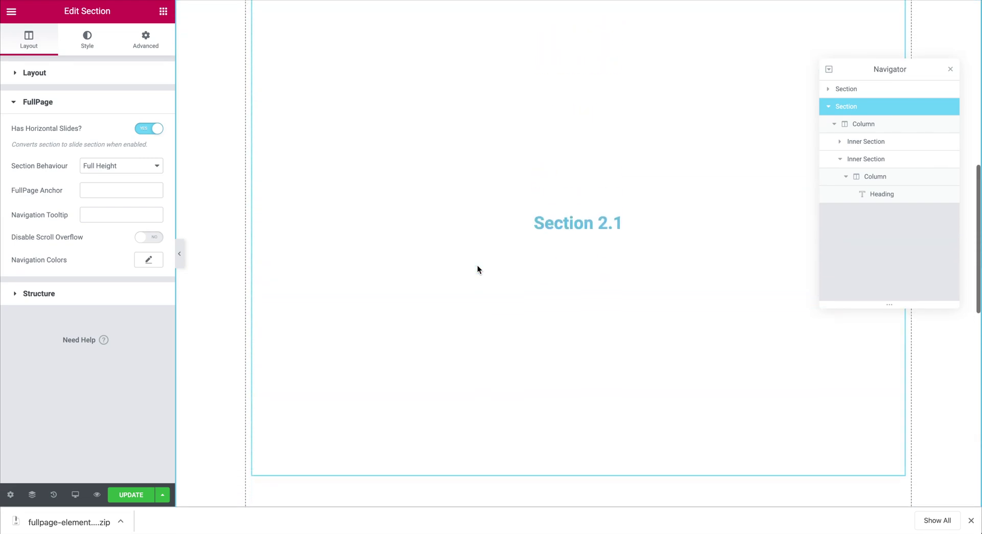
pyautogui.scroll(-2, 491, 241)
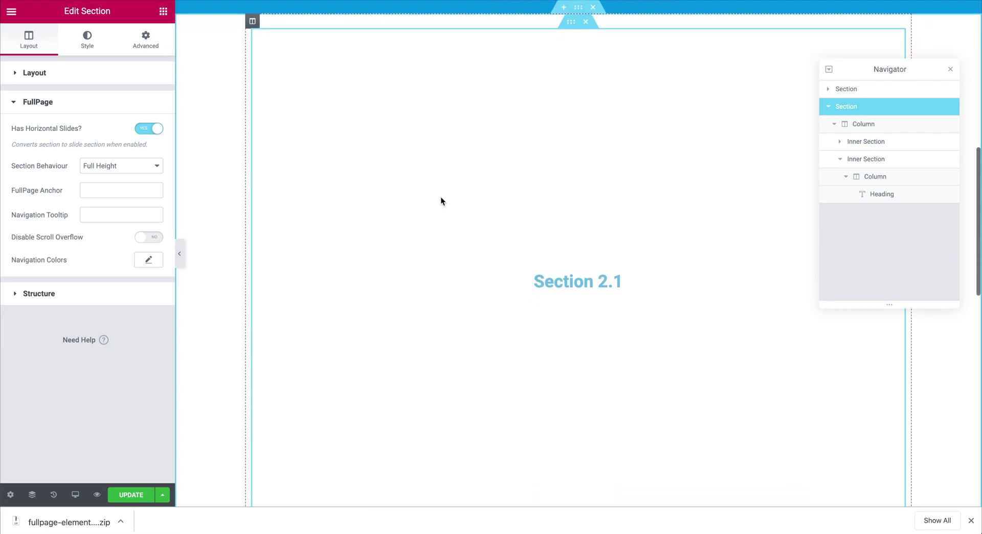
pyautogui.scroll(1, 402, 178)
# Step: Set the second outer section's columns gap to No Gap and its content width to Full Width
pyautogui.click(77, 67)
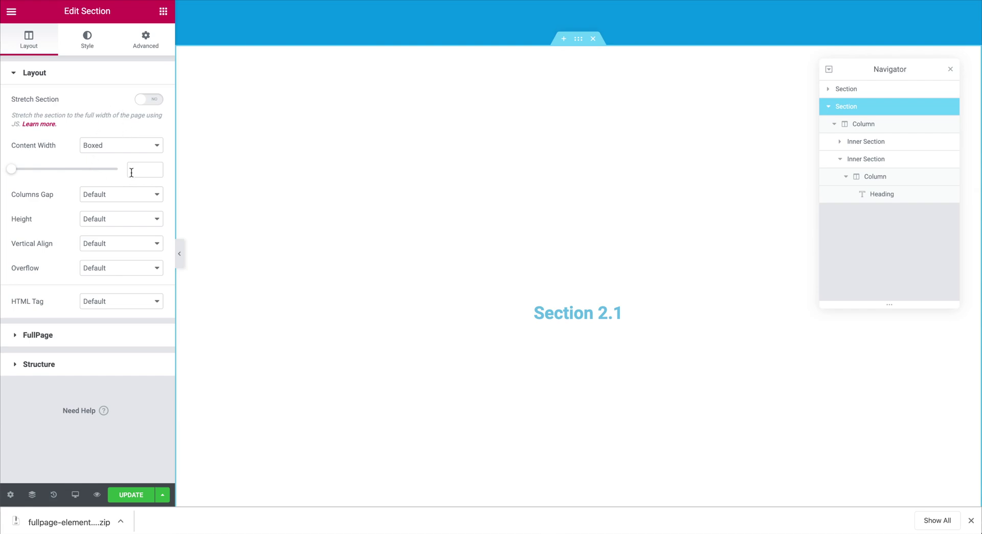
pyautogui.click(117, 200)
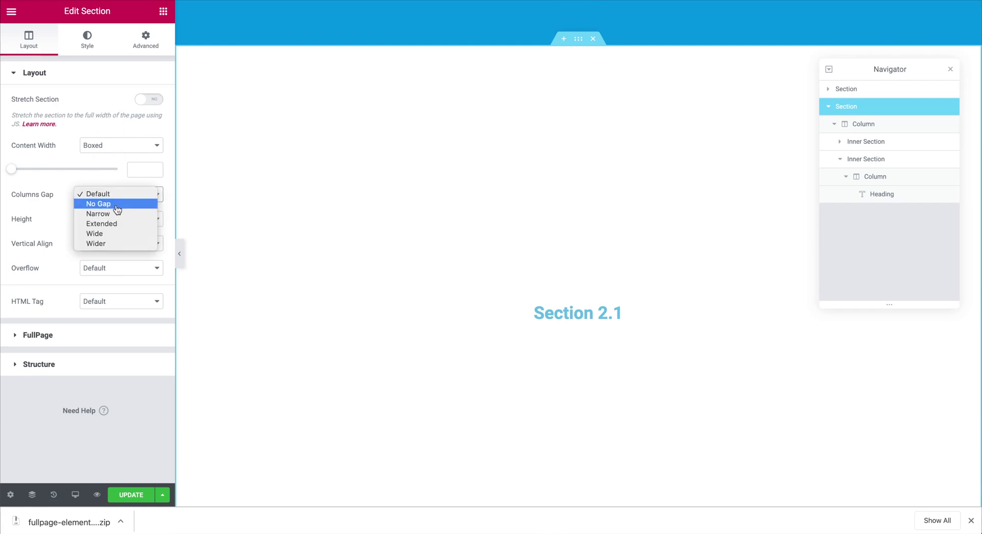
pyautogui.click(117, 205)
pyautogui.click(131, 148)
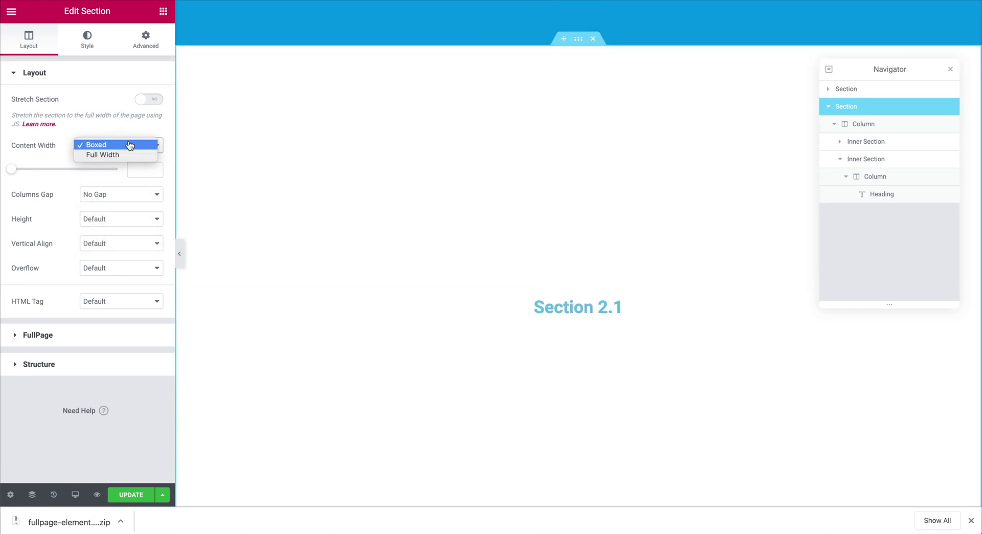
pyautogui.click(128, 155)
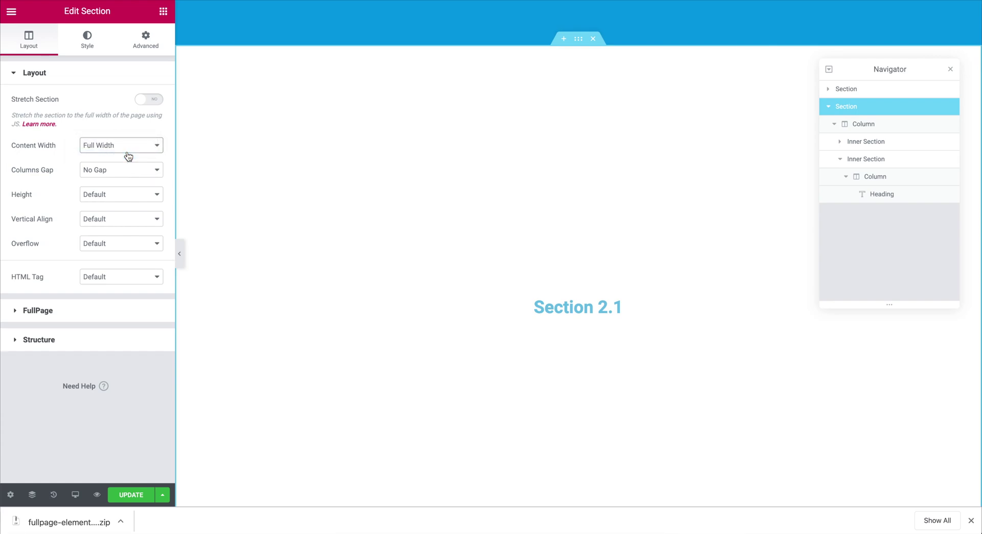
# Step: Give the Section 2.1 inner section a classic background using the image section3.jpg from the media library
pyautogui.click(872, 139)
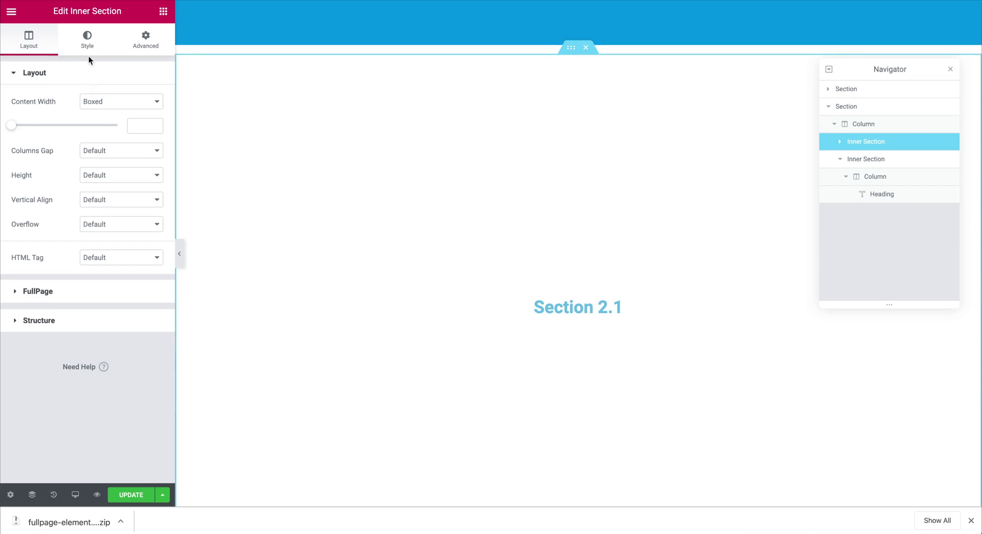
pyautogui.click(87, 35)
pyautogui.click(90, 131)
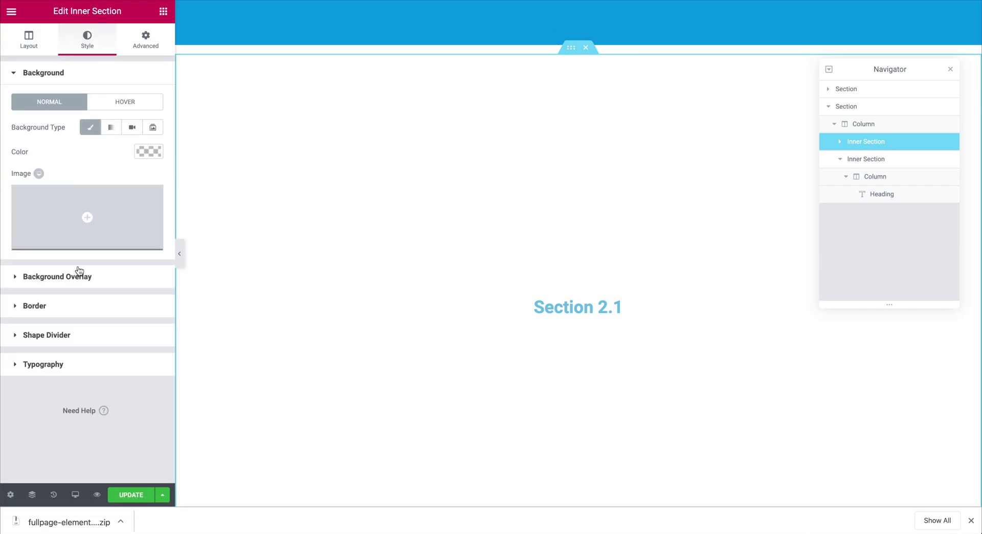
pyautogui.click(123, 212)
pyautogui.click(488, 312)
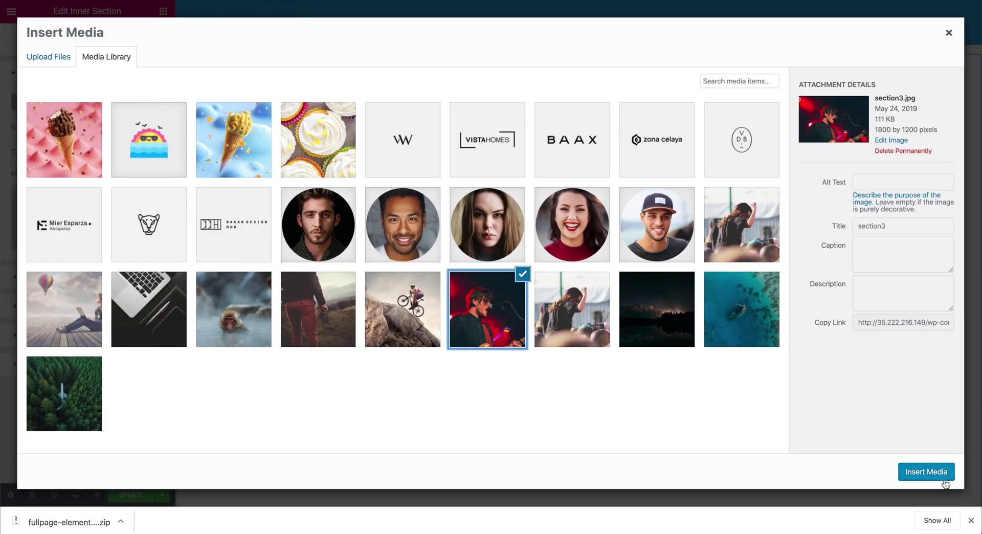
pyautogui.click(941, 473)
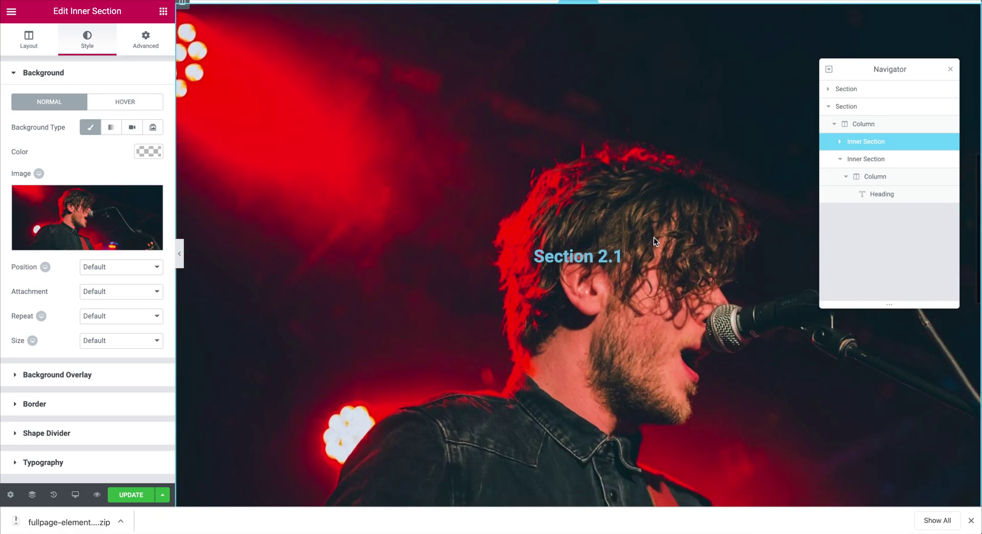
# Step: Give the Section 2.2 inner section a classic background using the dark starry night landscape image from the media library
pyautogui.scroll(-3, 653, 237)
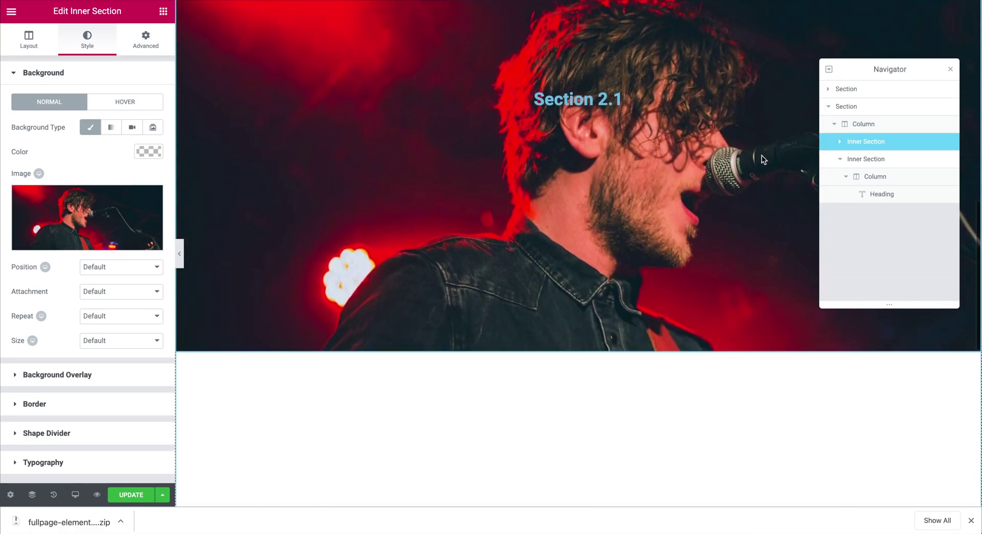
pyautogui.click(865, 159)
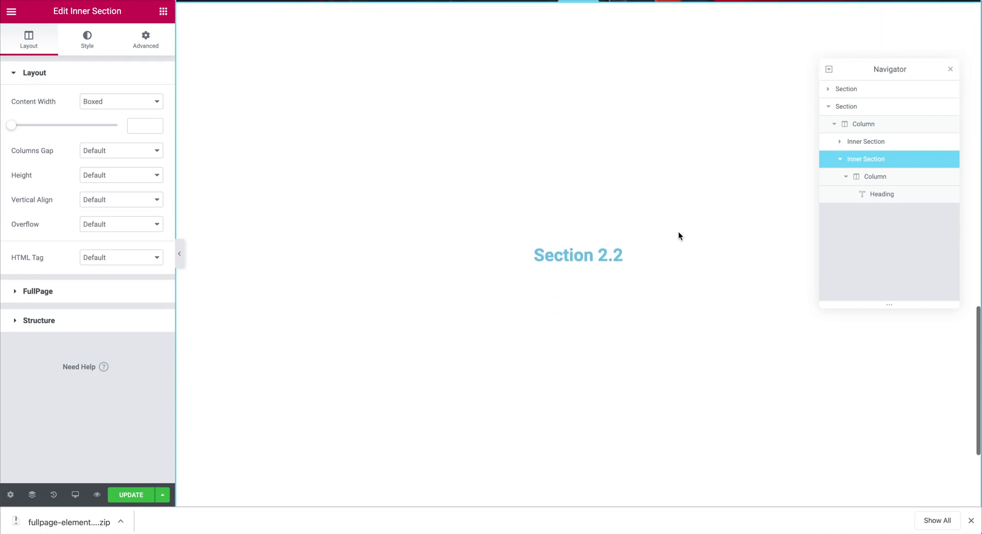
pyautogui.click(88, 41)
pyautogui.click(90, 127)
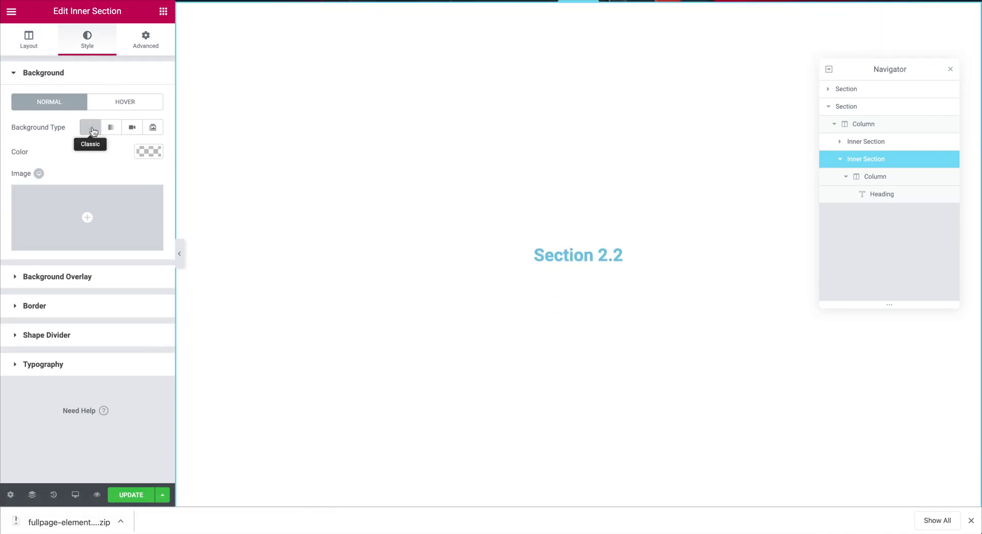
pyautogui.click(98, 202)
pyautogui.click(741, 309)
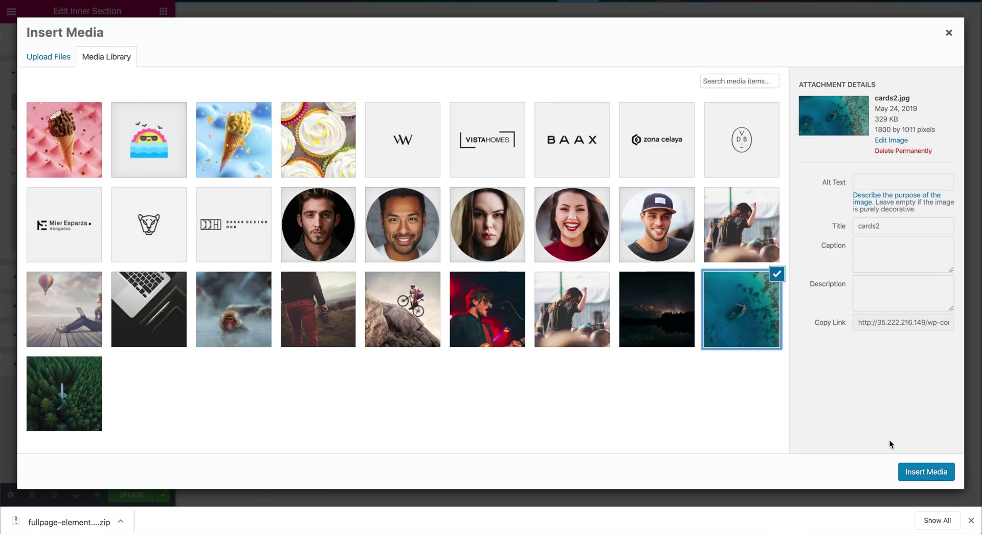
pyautogui.click(670, 332)
pyautogui.click(936, 469)
pyautogui.scroll(5, 608, 253)
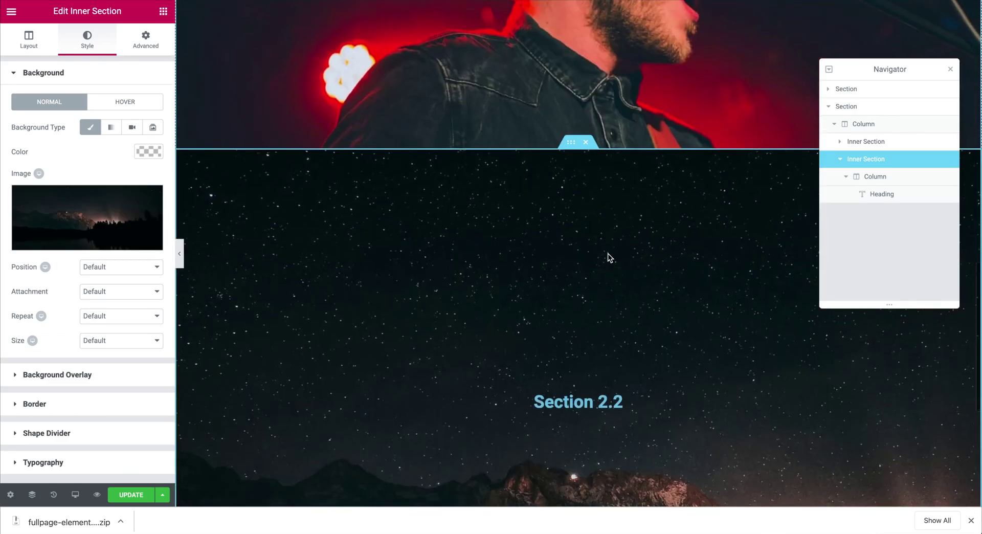
pyautogui.scroll(-5, 607, 253)
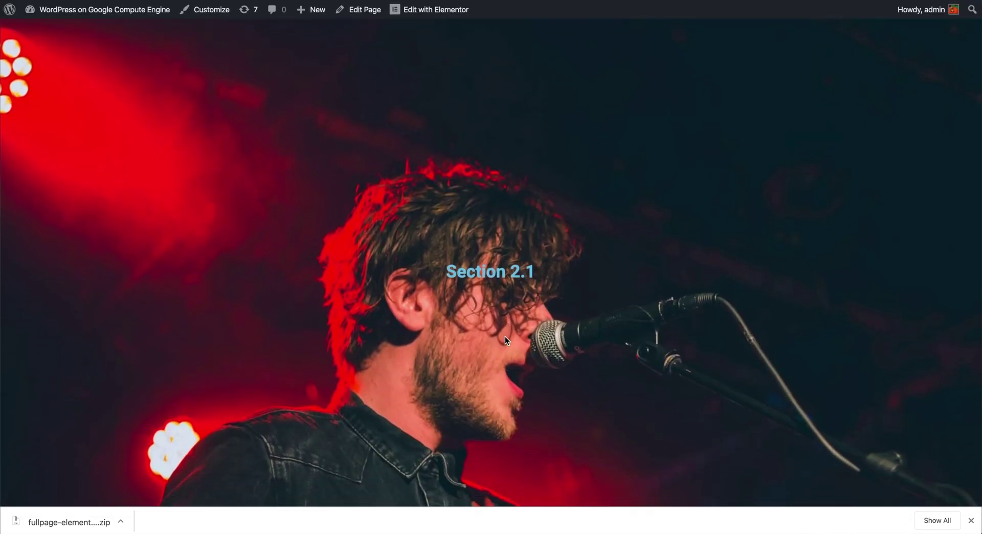
# Step: Move from the Section 2.1 slide to the Section 2.2 slide in the page preview and back to check their backgrounds
pyautogui.scroll(-1, 505, 337)
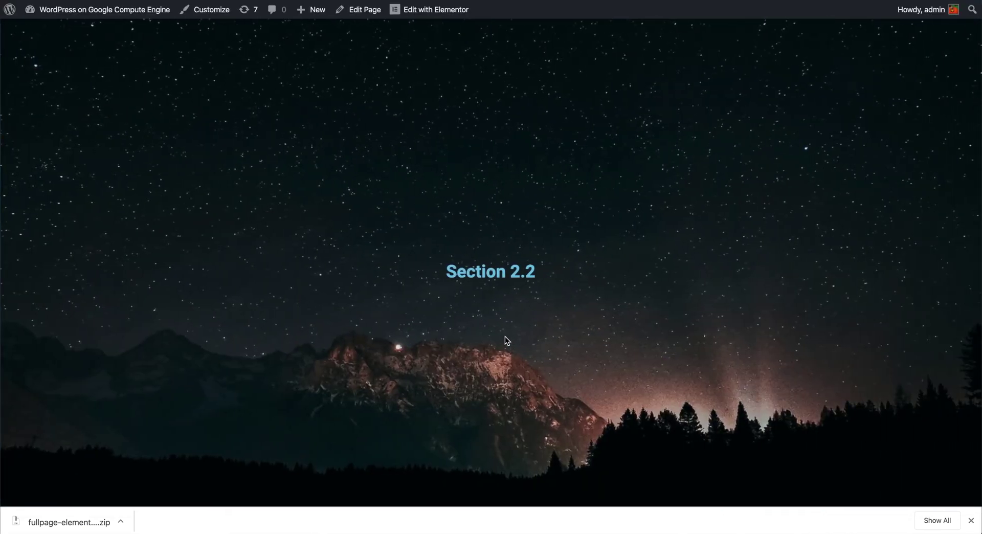
pyautogui.scroll(1, 504, 340)
pyautogui.scroll(1, 504, 340)
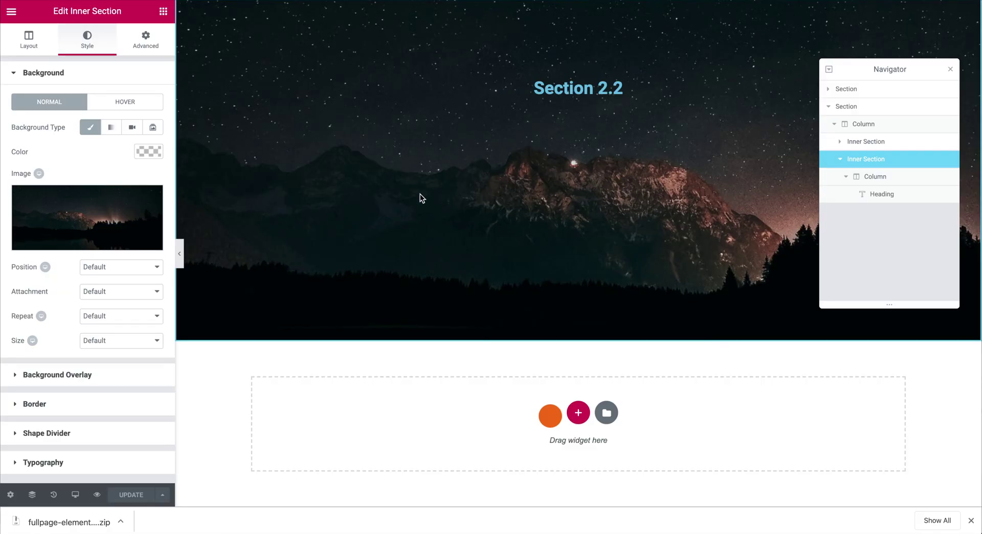
# Step: Inspect the title settings of the Section 2.2 heading and the Section 2.1 heading in the editor
pyautogui.scroll(3, 420, 197)
pyautogui.click(559, 312)
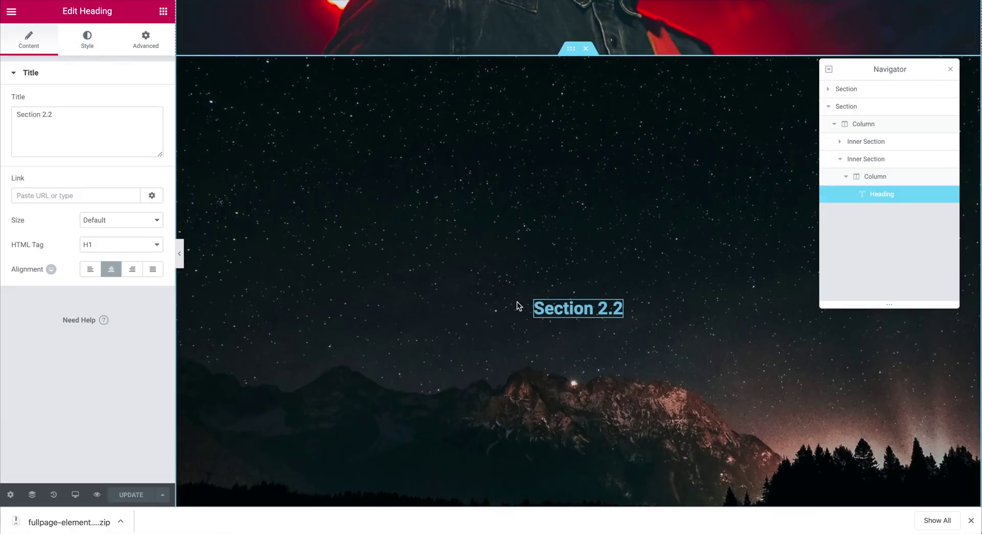
pyautogui.scroll(-3, 572, 285)
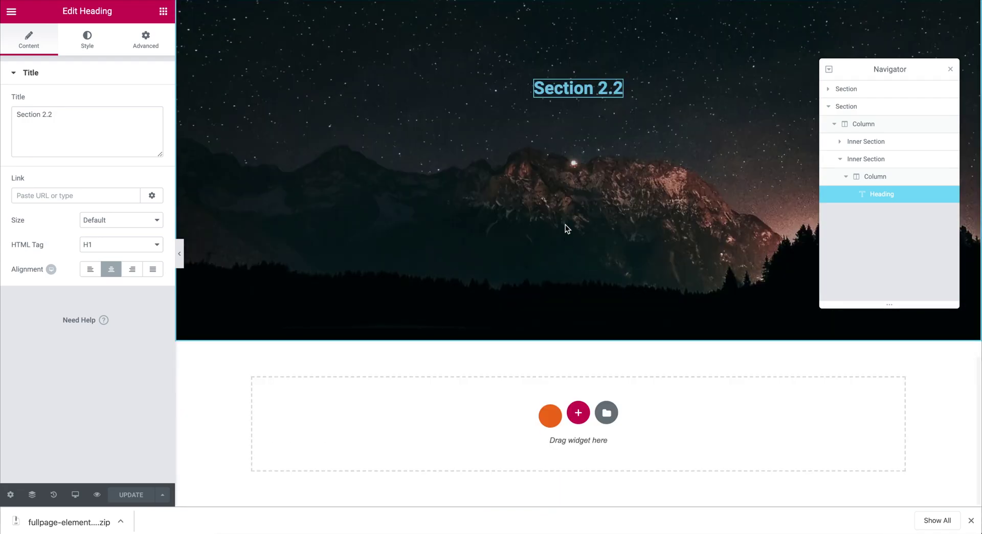
pyautogui.scroll(6, 566, 225)
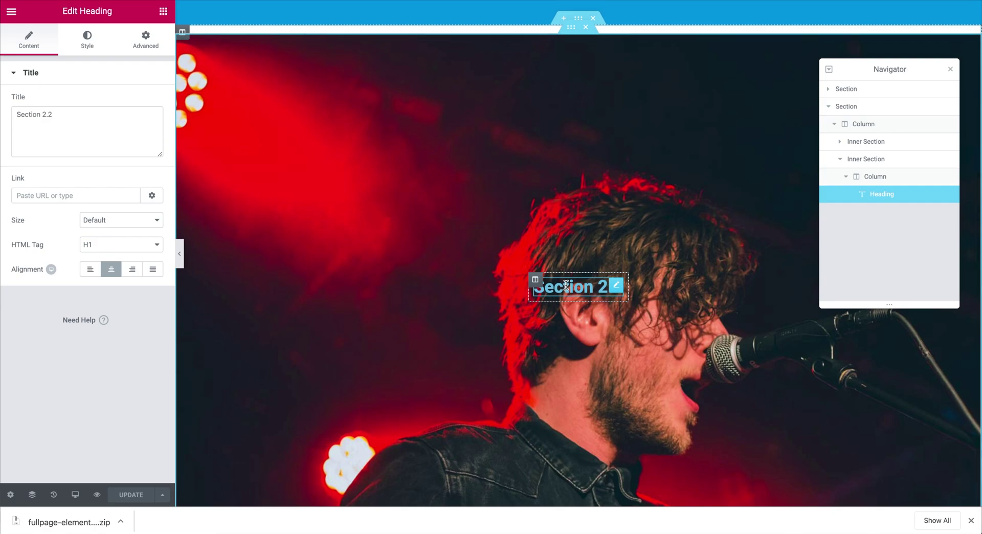
pyautogui.click(566, 285)
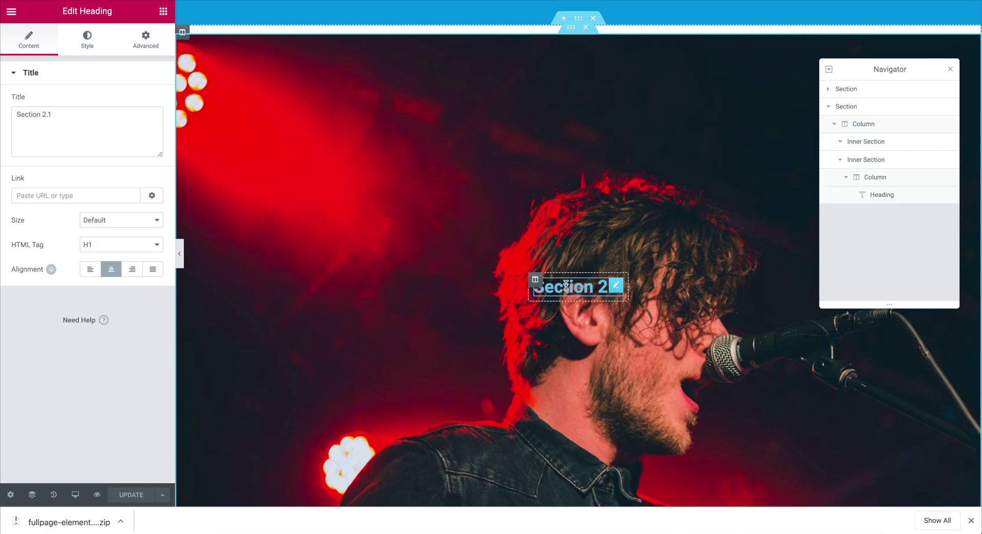
# Step: Start an h1 rule in the custom CSS of the page's FullPage design settings
pyautogui.click(10, 496)
pyautogui.click(65, 40)
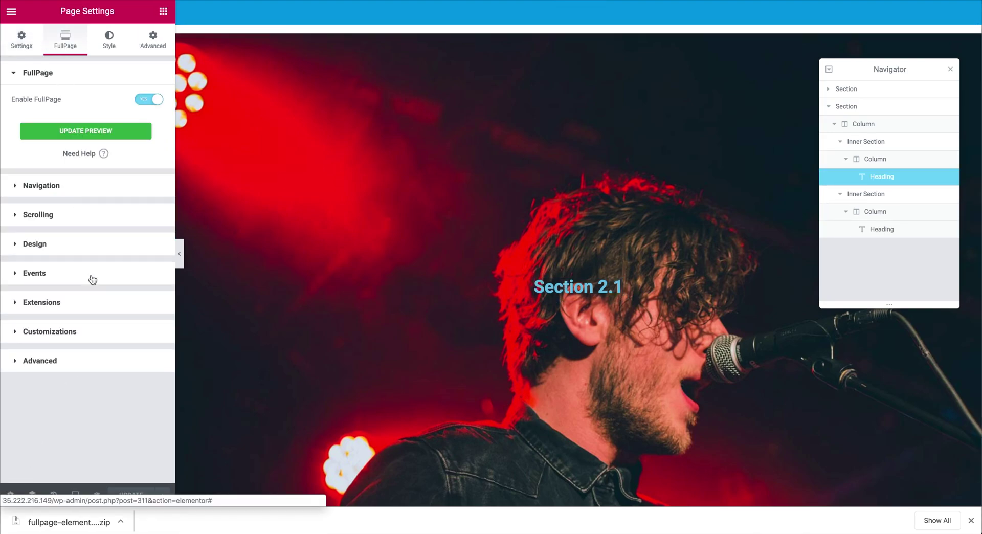
pyautogui.click(52, 250)
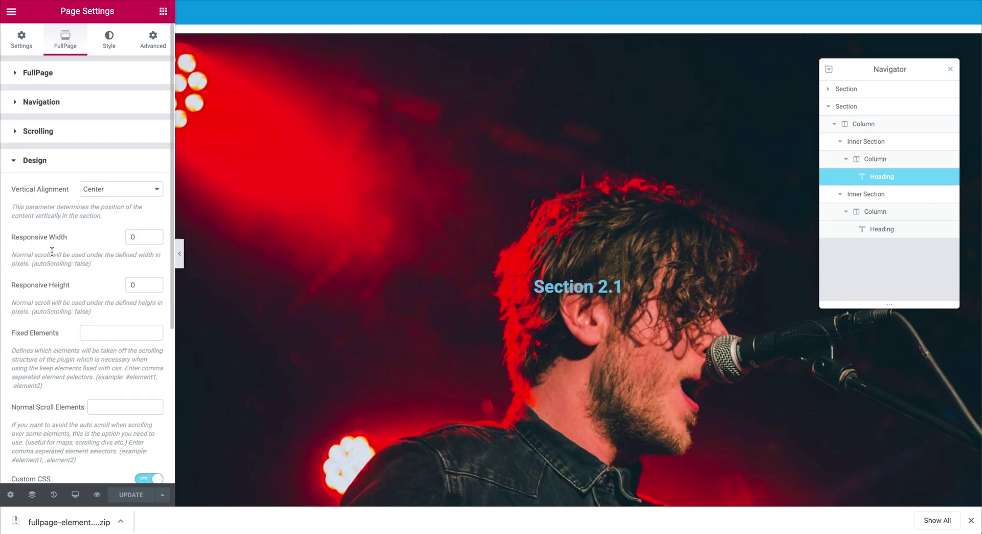
pyautogui.scroll(-5, 57, 346)
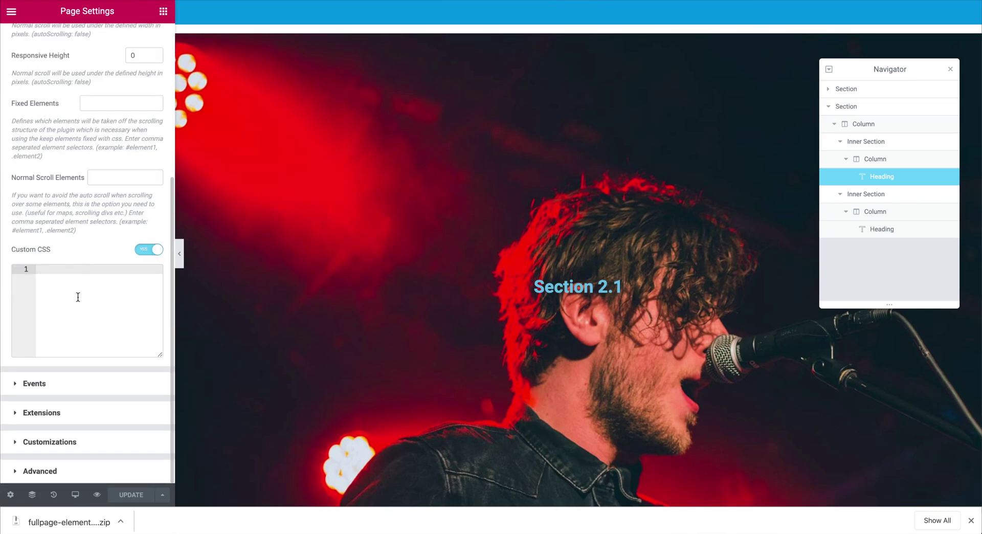
pyautogui.write('h1{')
pyautogui.press('Return')
pyautogui.press('Return')
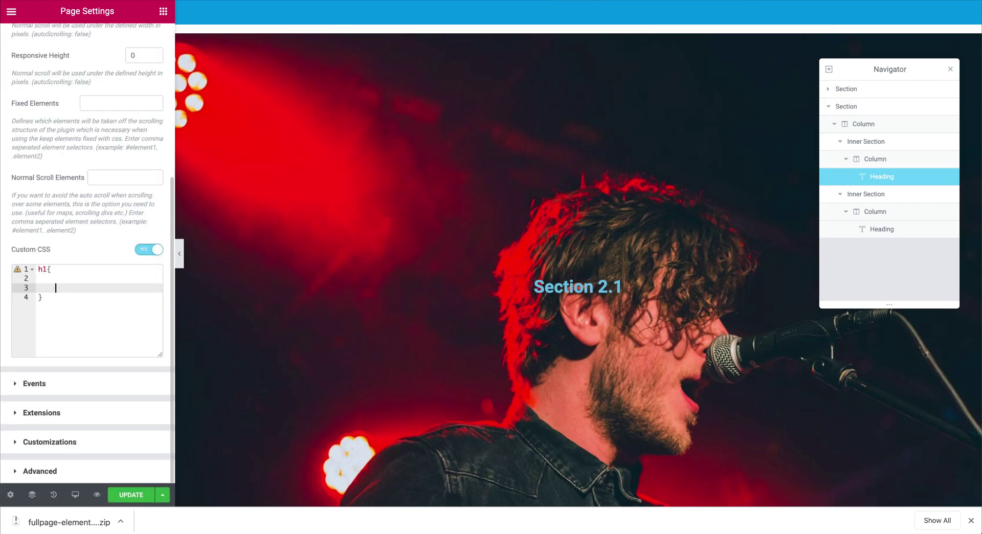
# Step: Add a font-size of 100px to the h1 rule in the custom CSS
pyautogui.press('BackSpace')
pyautogui.write('font')
pyautogui.press('Return')
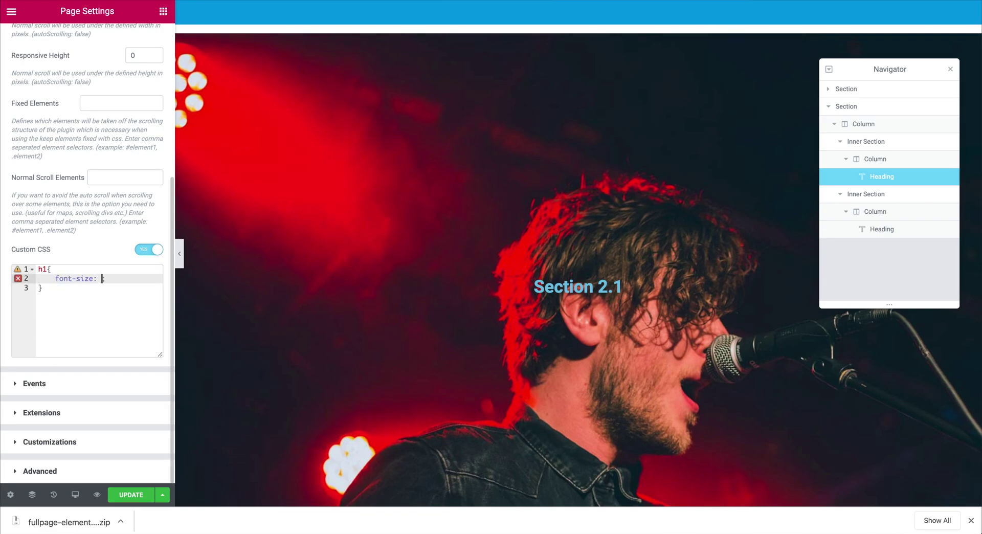
pyautogui.write('80')
pyautogui.press('BackSpace')
pyautogui.press('BackSpace')
pyautogui.write('100')
# Step: Add the color white to the h1 rule and mark both the font-size and color declarations as !important
pyautogui.press('End')
pyautogui.press('Return')
pyautogui.write('col')
pyautogui.press('Return')
pyautogui.write('white')
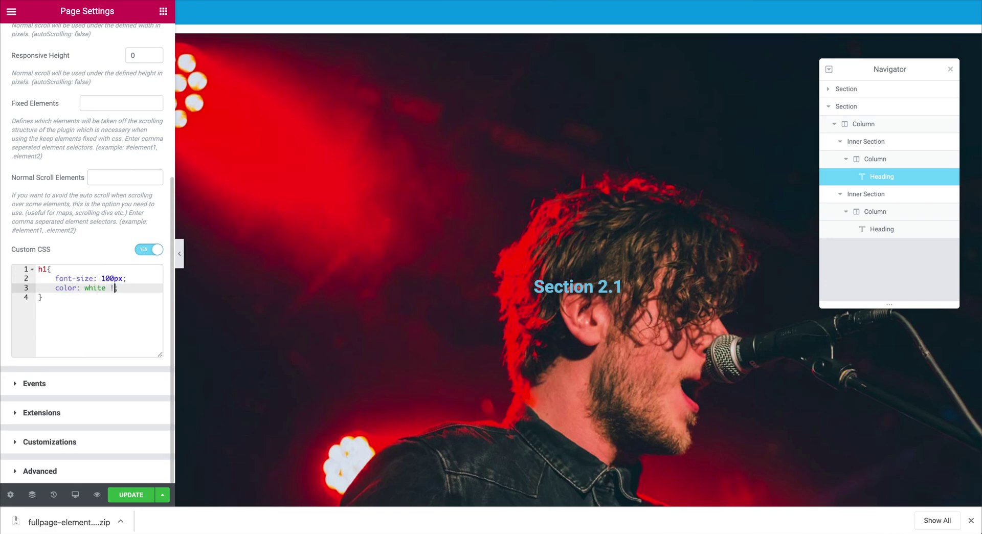
pyautogui.write(' !important!important')
pyautogui.press('Down')
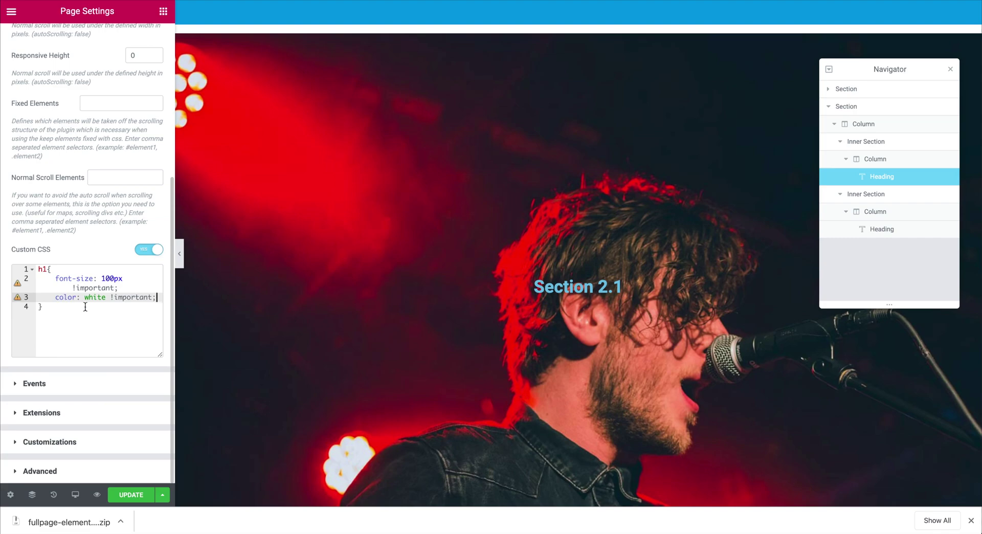
# Step: Update the page and preview the restyled headings on the fullPage section and both horizontal slides
pyautogui.click(135, 495)
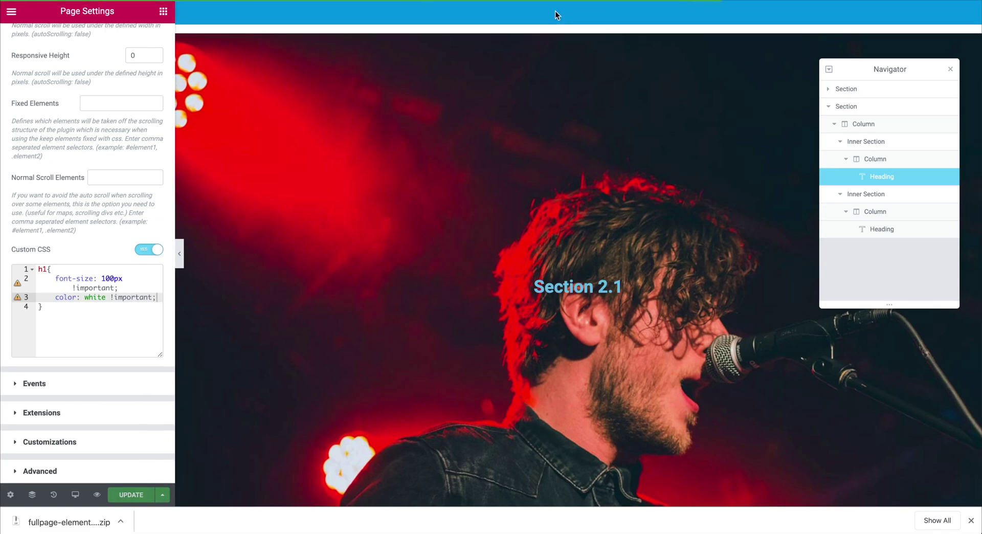
pyautogui.click(97, 495)
pyautogui.scroll(-1, 465, 351)
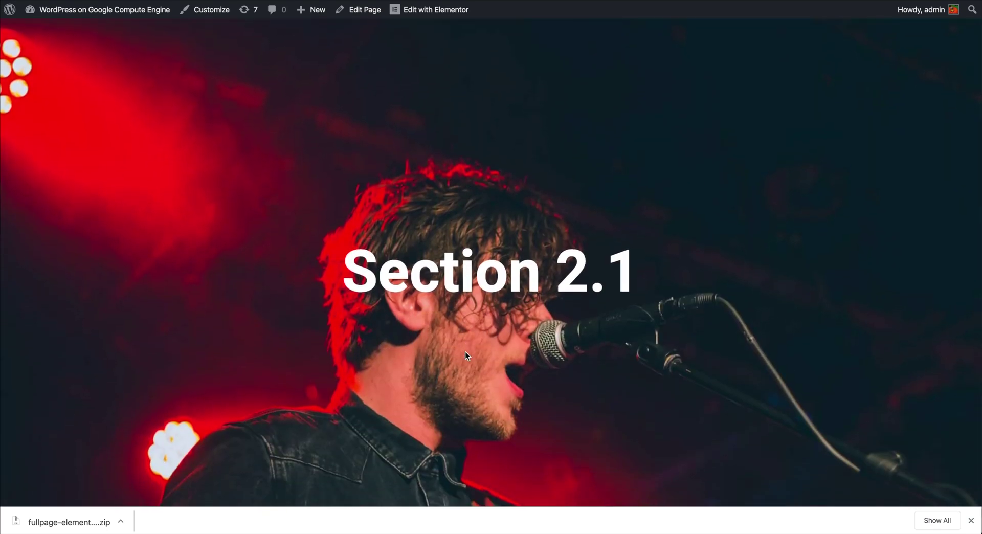
pyautogui.hscroll(1, 465, 352)
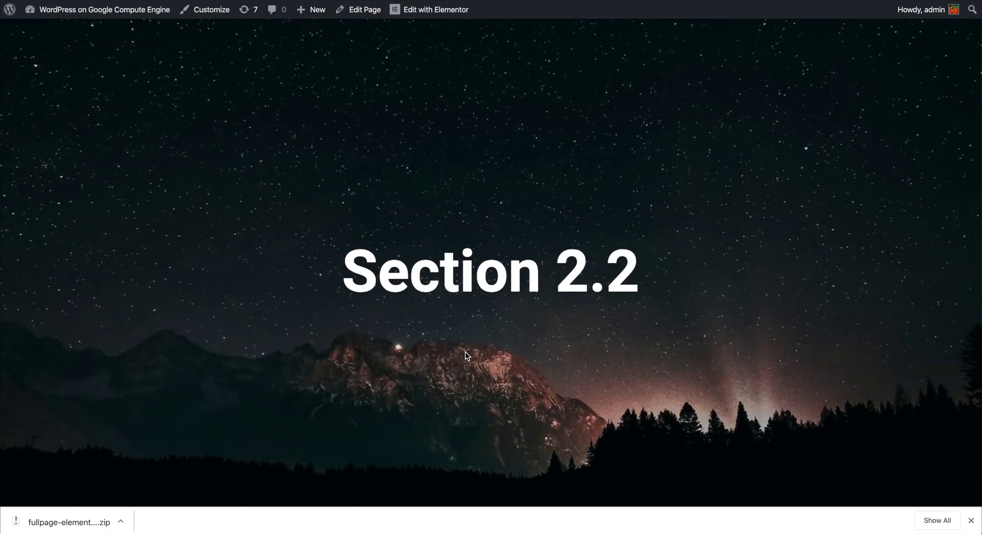
pyautogui.hscroll(-1, 465, 351)
pyautogui.scroll(1, 465, 351)
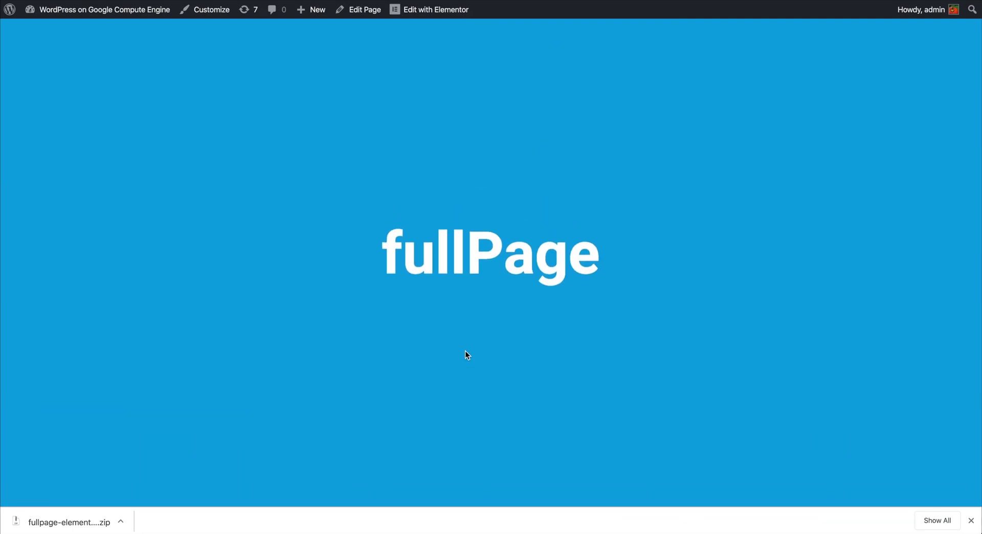
pyautogui.scroll(-1, 535, 249)
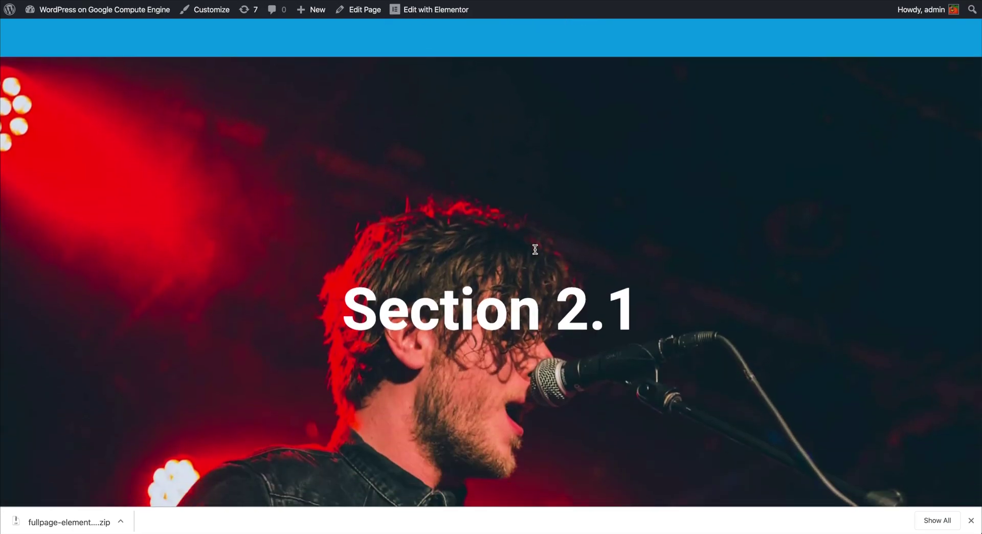
pyautogui.hscroll(1, 535, 249)
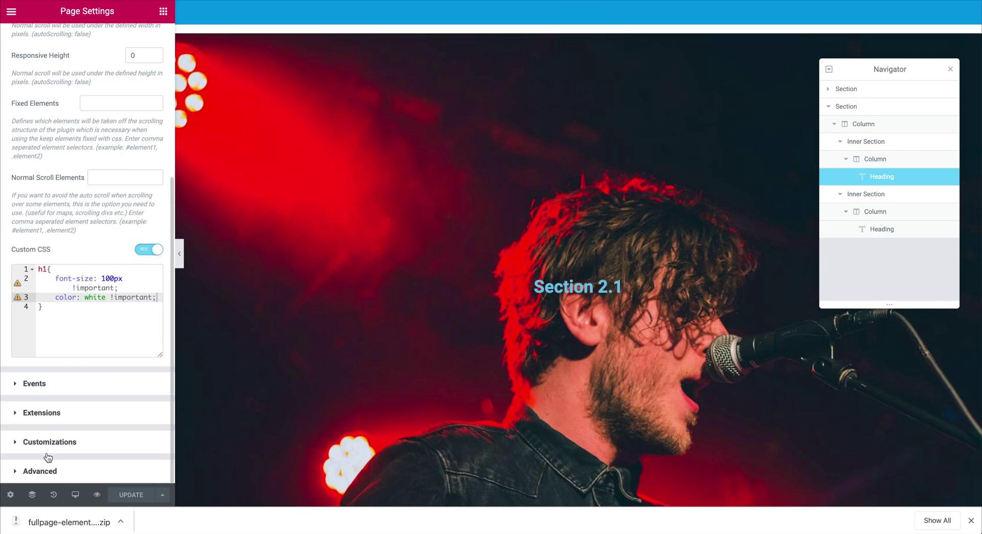
# Step: Review the Scrolling options in the page's FullPage settings from Auto Scrolling through Loop Slides
pyautogui.click(32, 495)
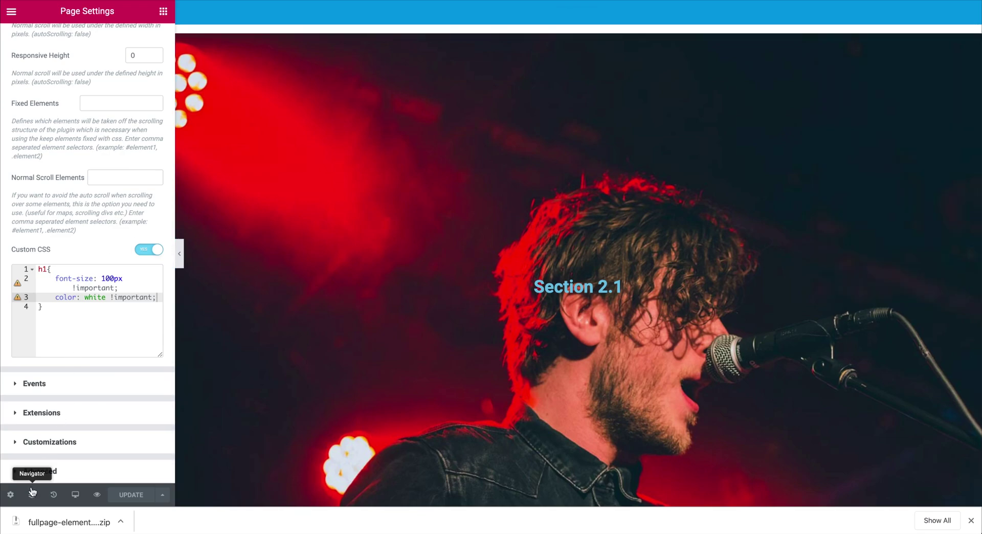
pyautogui.click(11, 495)
pyautogui.click(61, 77)
pyautogui.click(62, 47)
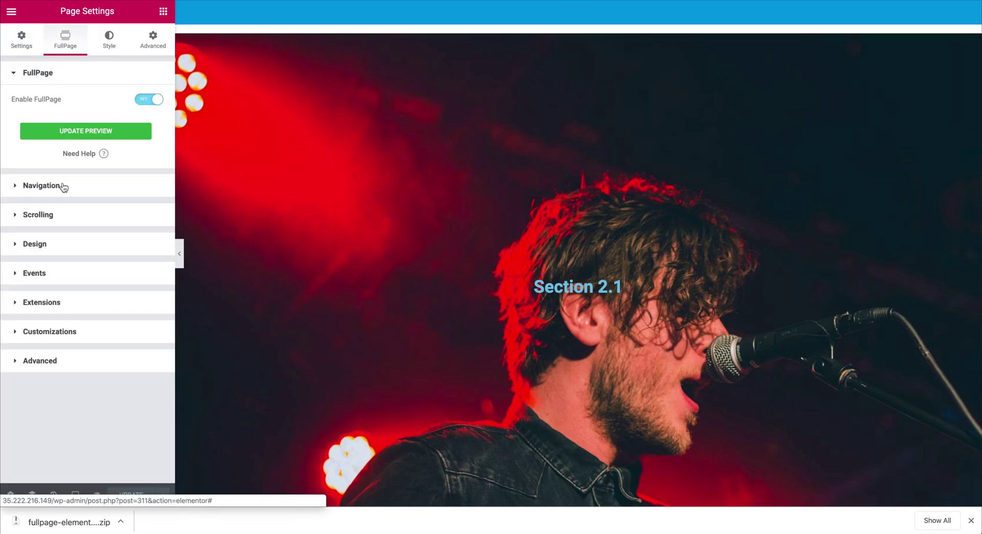
pyautogui.click(54, 216)
pyautogui.scroll(-2, 71, 246)
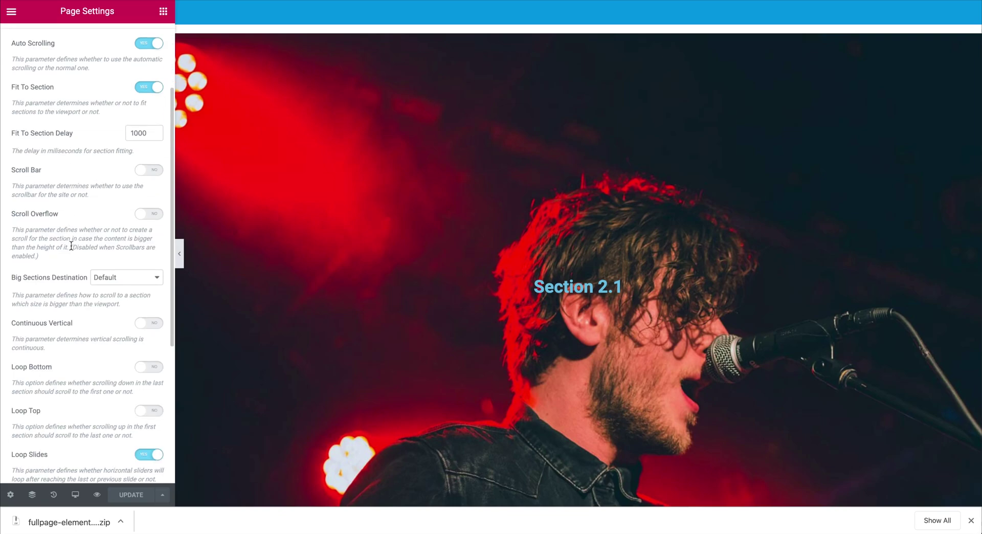
pyautogui.scroll(-4, 62, 231)
pyautogui.scroll(6, 62, 232)
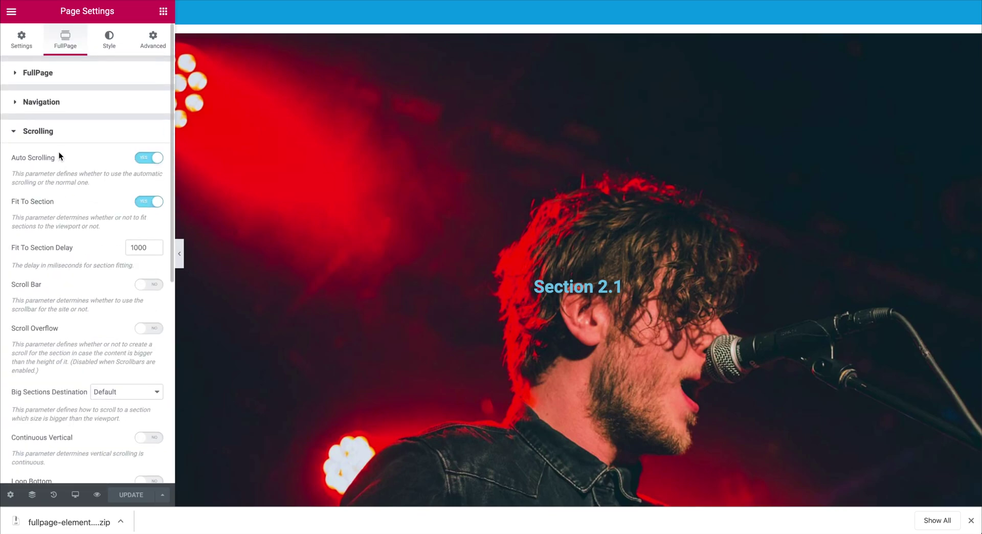
# Step: Review the Extensions, Events, Design, Customizations and Navigation options in the page's FullPage settings, and collapse all the groups
pyautogui.click(59, 133)
pyautogui.click(54, 221)
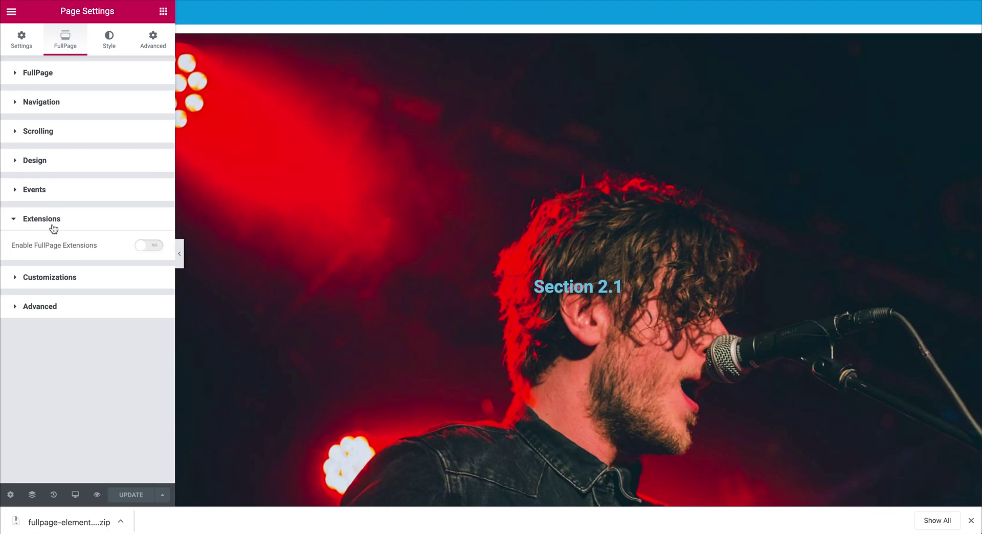
pyautogui.click(54, 190)
pyautogui.click(53, 161)
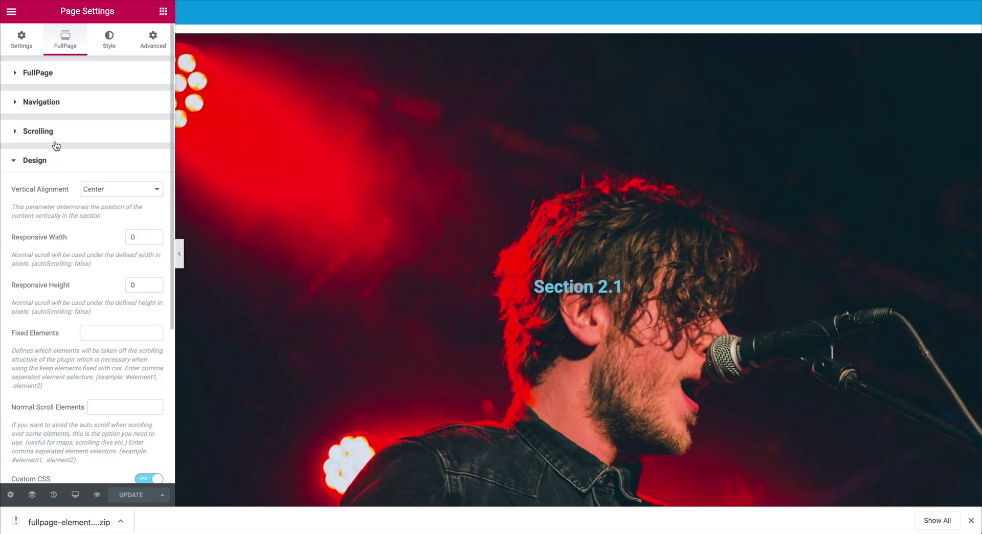
pyautogui.click(56, 162)
pyautogui.click(51, 251)
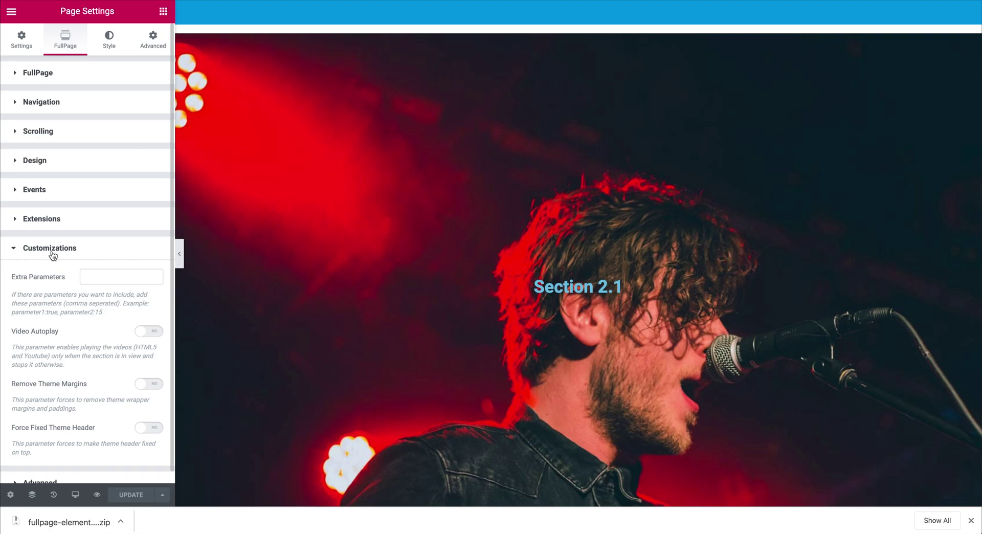
pyautogui.click(55, 103)
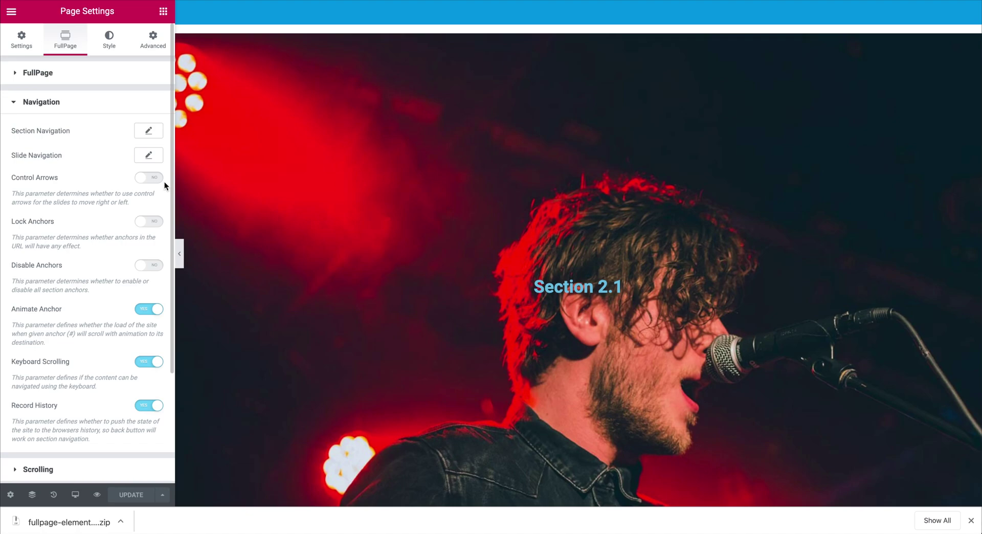
pyautogui.click(69, 104)
pyautogui.click(74, 81)
pyautogui.click(72, 76)
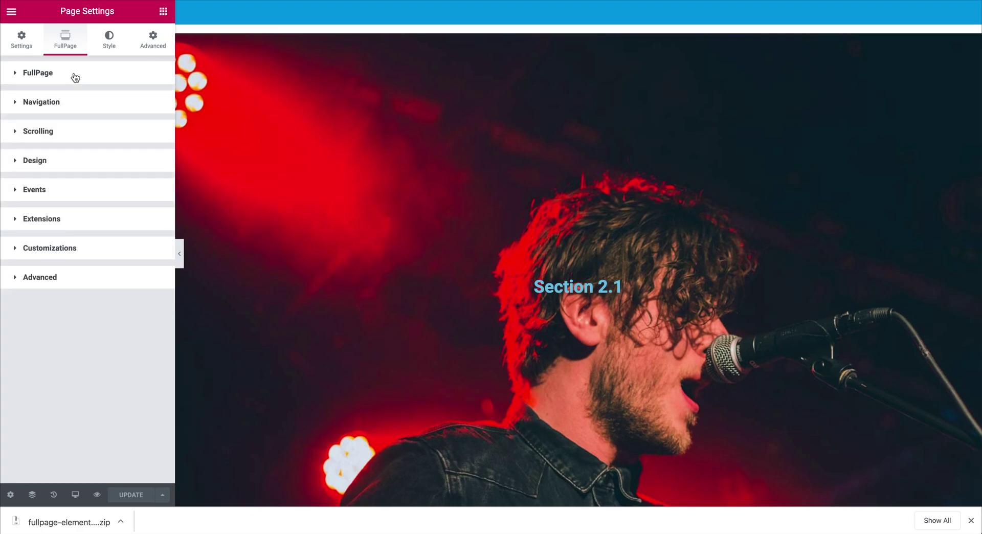